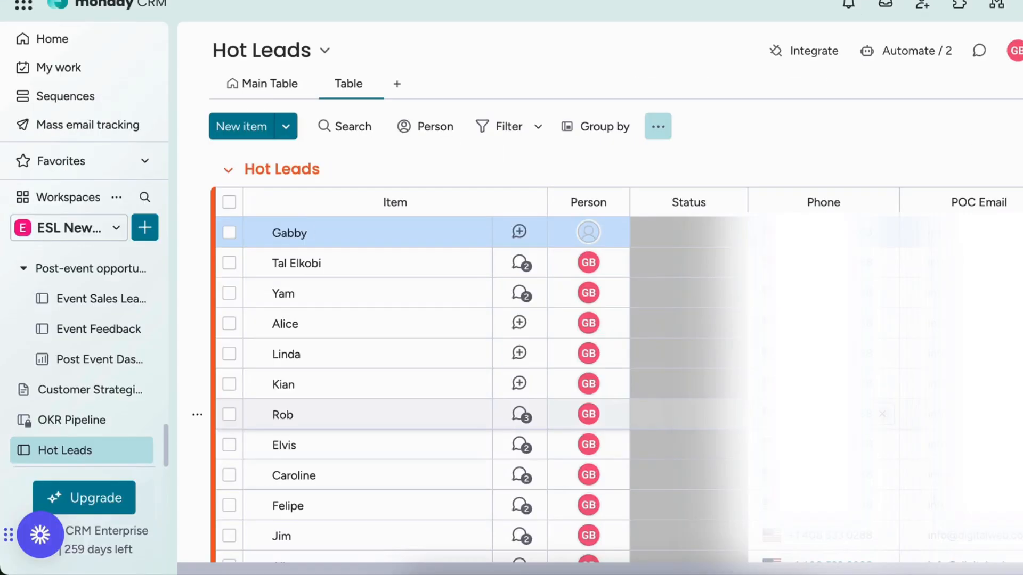
Create a new sequence named "Pipeline Power-Up" connected to the Hot Leads board of the ESL New CRM workspace
{"action": "left_click", "coordinate": [64, 99]}
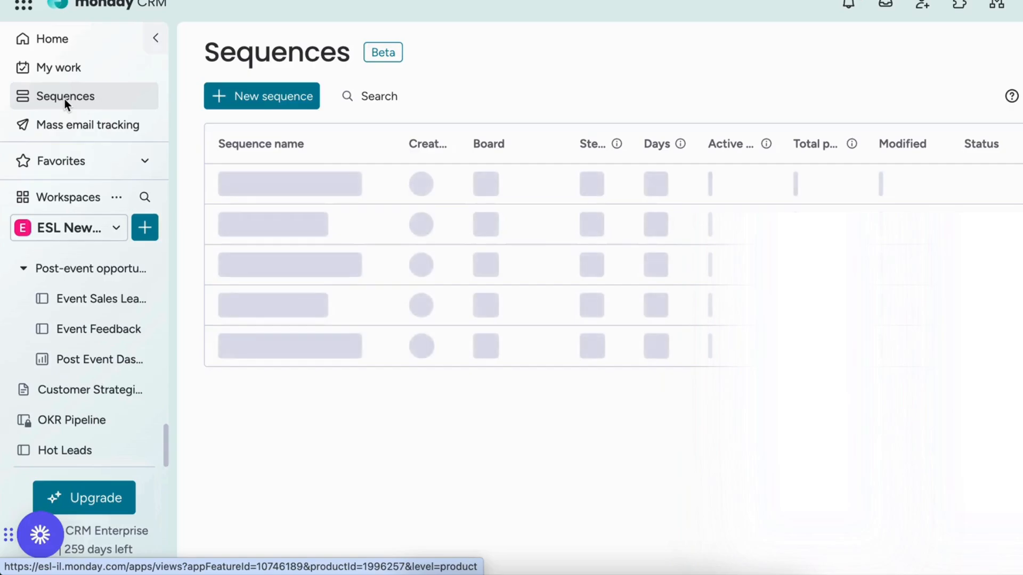
{"action": "left_click", "coordinate": [279, 100]}
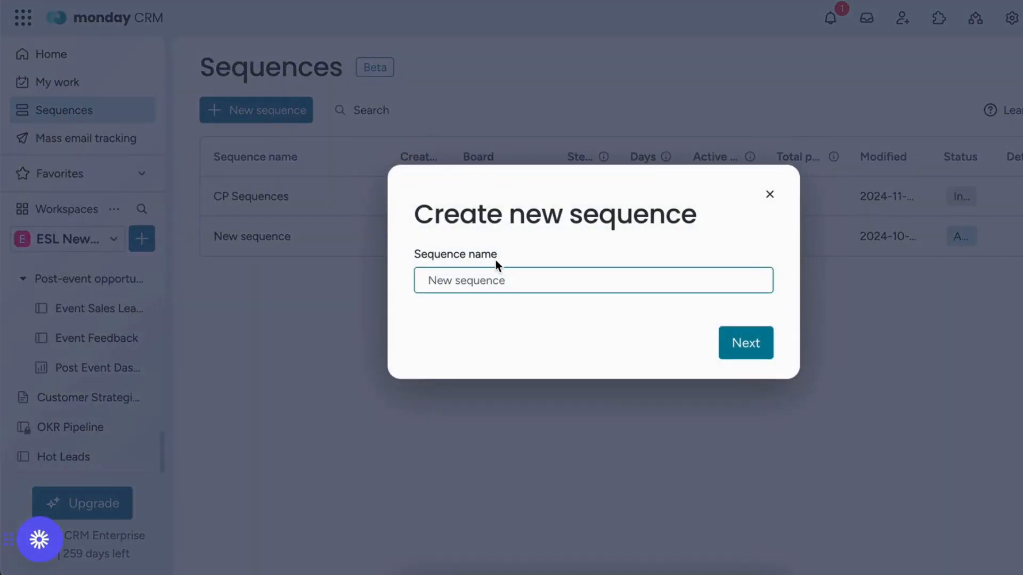
{"action": "type", "text": "Pipeline Power-Up"}
{"action": "left_click", "coordinate": [746, 342]}
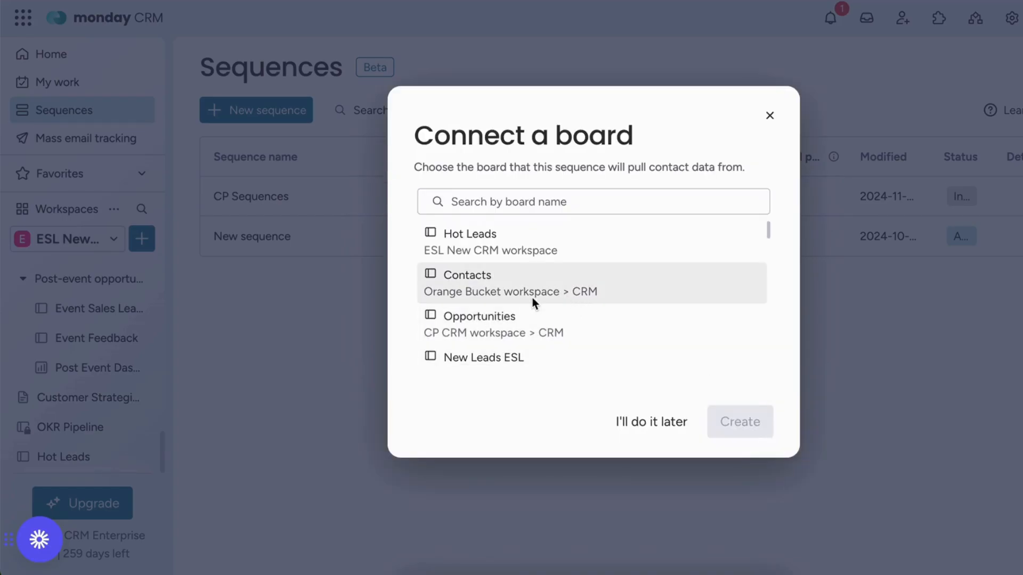
{"action": "left_click", "coordinate": [494, 254]}
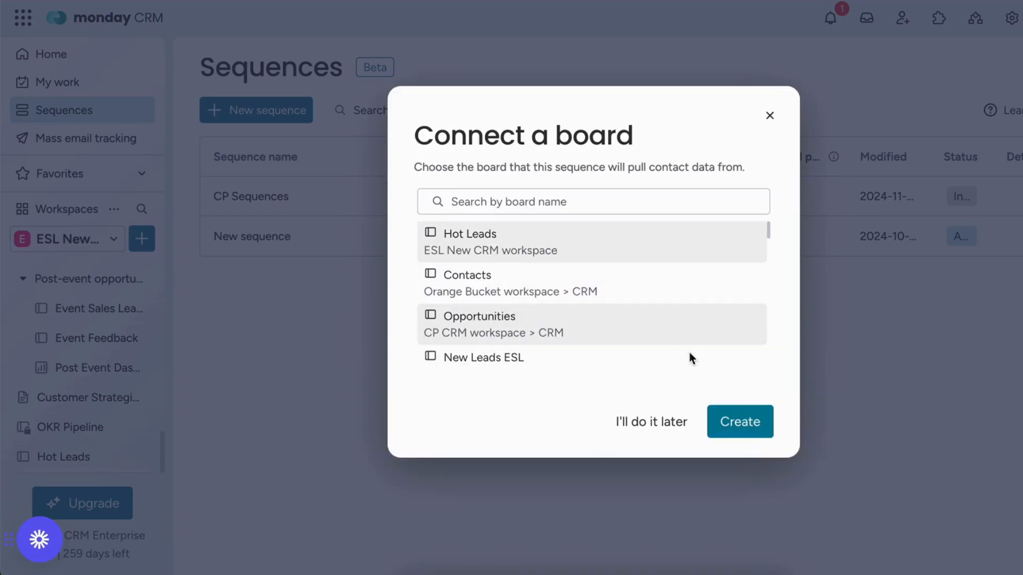
{"action": "left_click", "coordinate": [728, 422]}
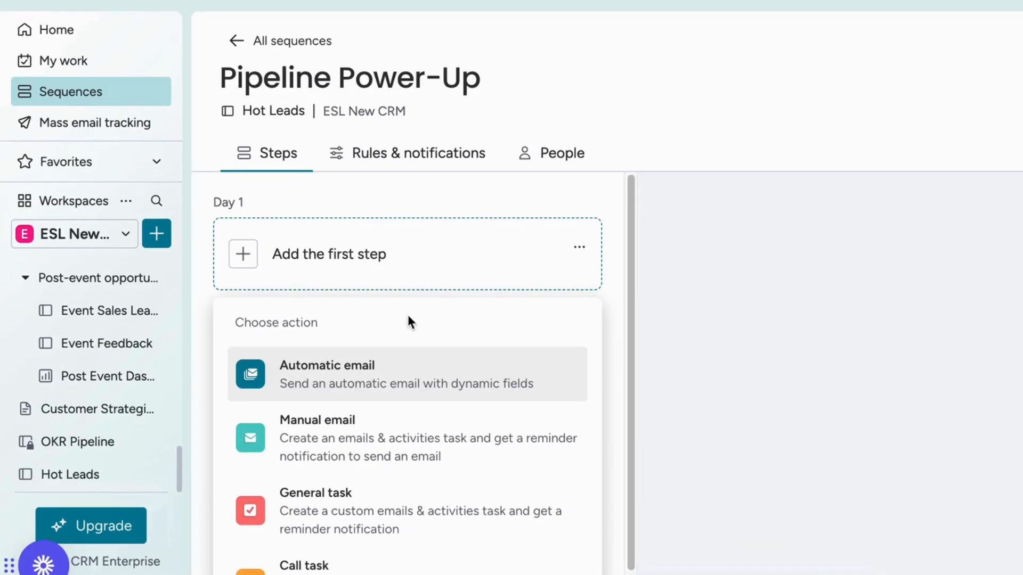
Add an automatic email as the first step, with the Item Name field and a hyphen before "Excited to Connect with You!" in its subject
{"action": "left_click", "coordinate": [347, 362]}
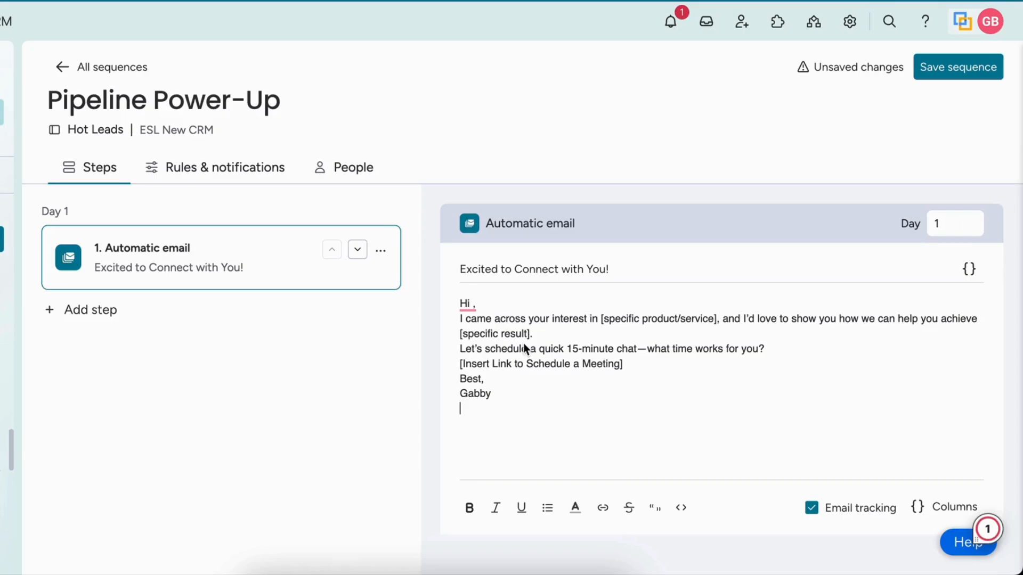
{"action": "left_click", "coordinate": [611, 271]}
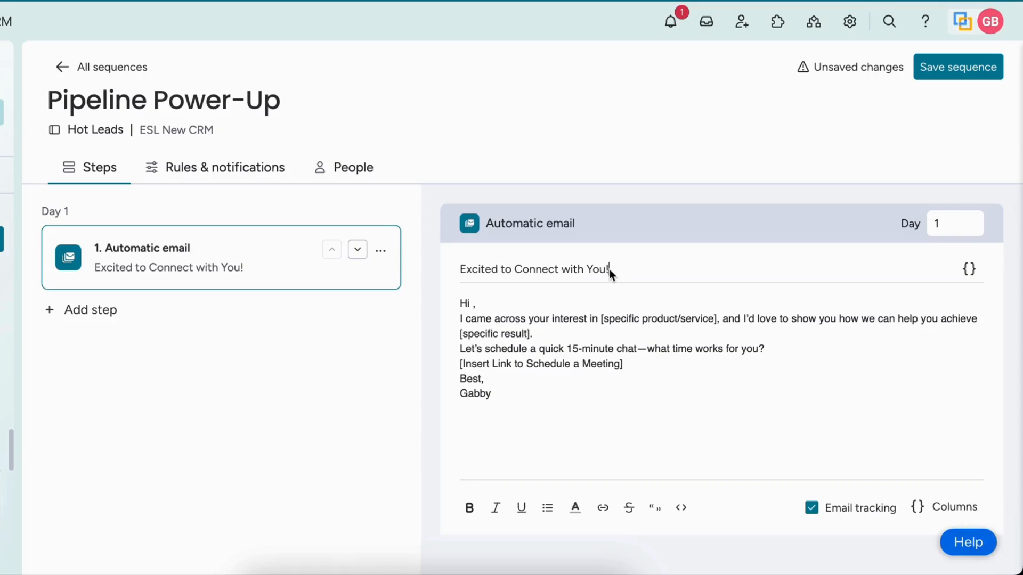
{"action": "left_click", "coordinate": [969, 269]}
{"action": "left_click", "coordinate": [773, 158]}
{"action": "left_click_drag", "start_coordinate": [675, 269], "coordinate": [609, 270]}
{"action": "key", "text": "super+x"}
{"action": "left_click", "coordinate": [462, 269]}
{"action": "key", "text": "super+v"}
{"action": "type", "text": "-"}
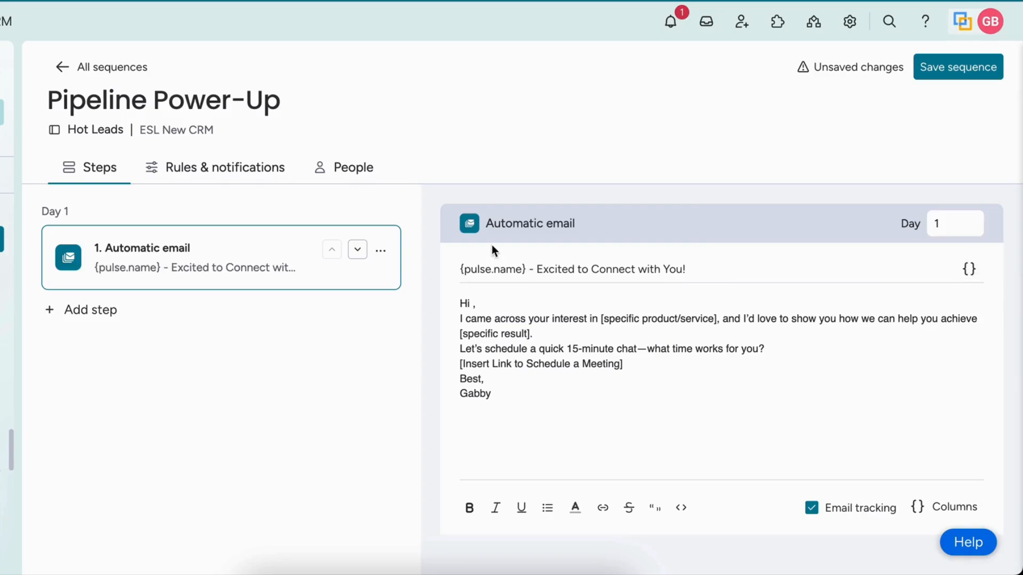
Insert the Item Name field after "Hi" in the greeting of the first email's body
{"action": "left_click", "coordinate": [472, 307]}
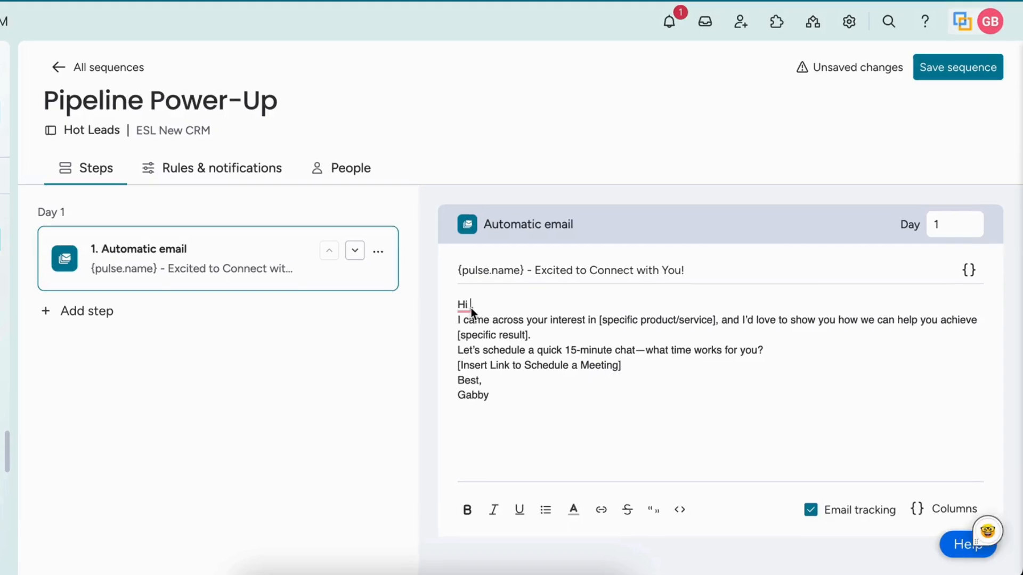
{"action": "left_click", "coordinate": [941, 509]}
{"action": "left_click", "coordinate": [773, 399]}
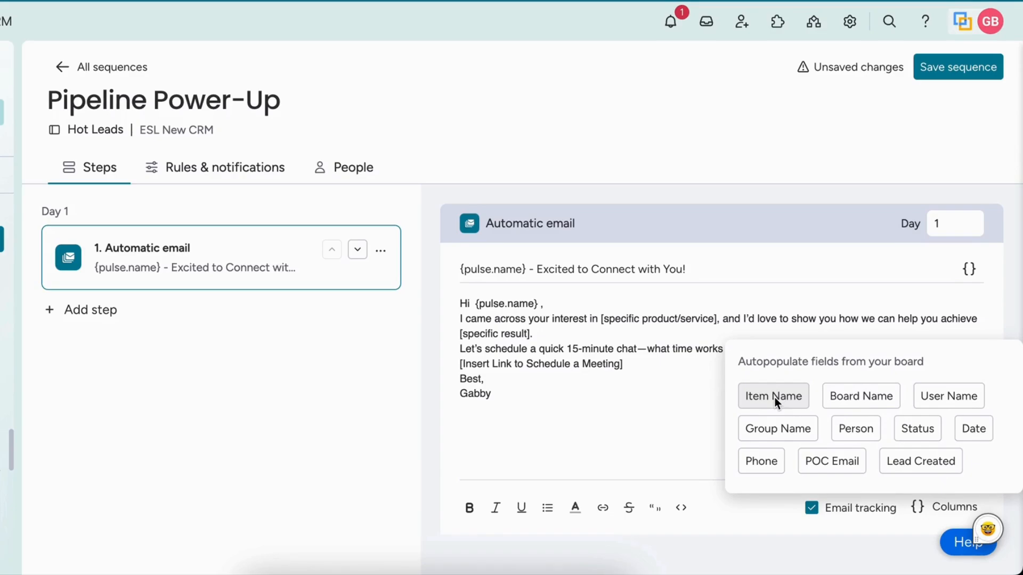
{"action": "left_click", "coordinate": [228, 424]}
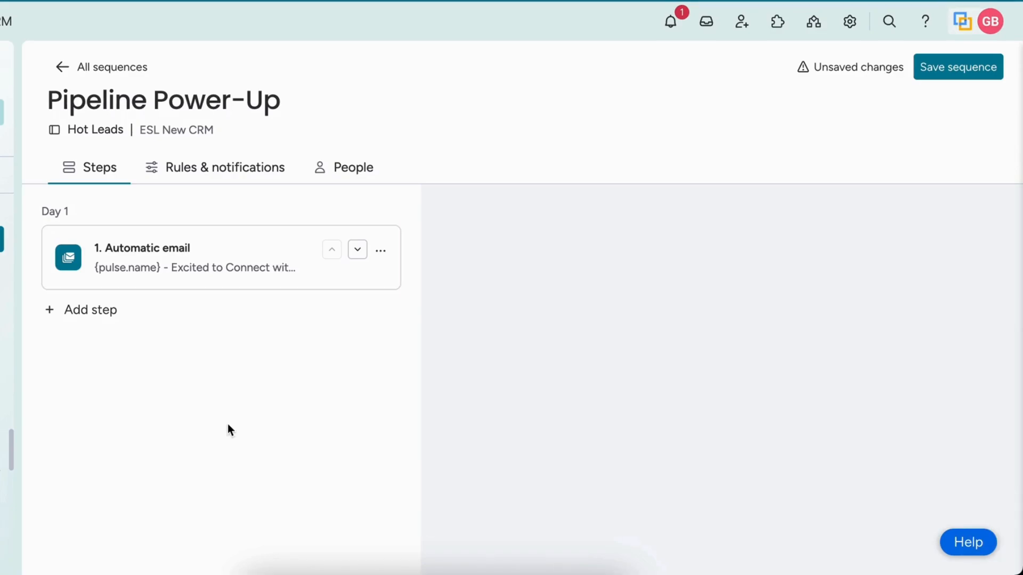
Add a second automatic email to the sequence and schedule it for day 3
{"action": "left_click", "coordinate": [88, 313]}
{"action": "left_click", "coordinate": [162, 68]}
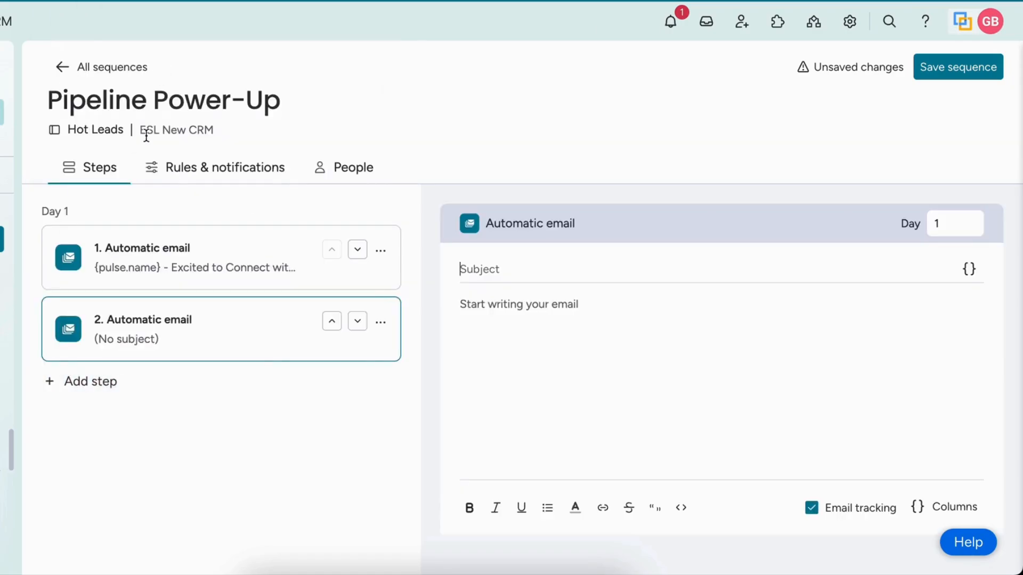
{"action": "left_click", "coordinate": [940, 217]}
{"action": "key", "text": "BackSpace"}
{"action": "type", "text": "3"}
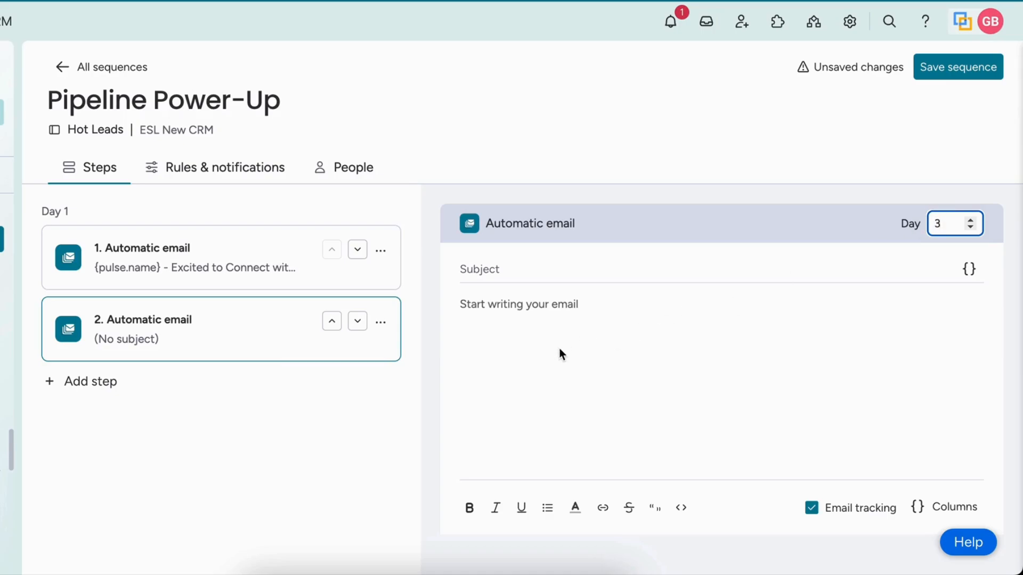
{"action": "left_click", "coordinate": [94, 381]}
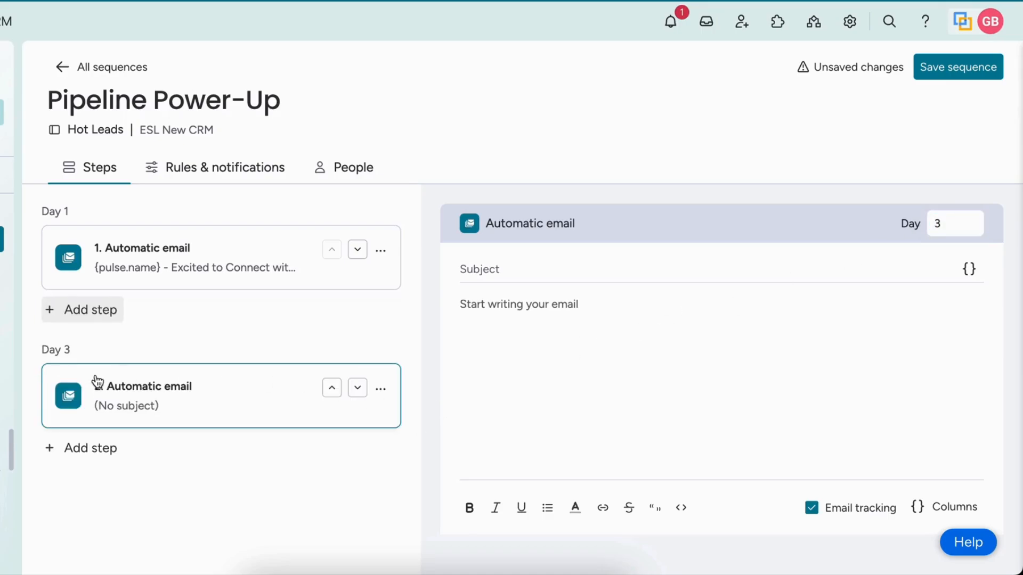
Add a manual email as the third step of the sequence and schedule it for day 6
{"action": "left_click", "coordinate": [84, 451]}
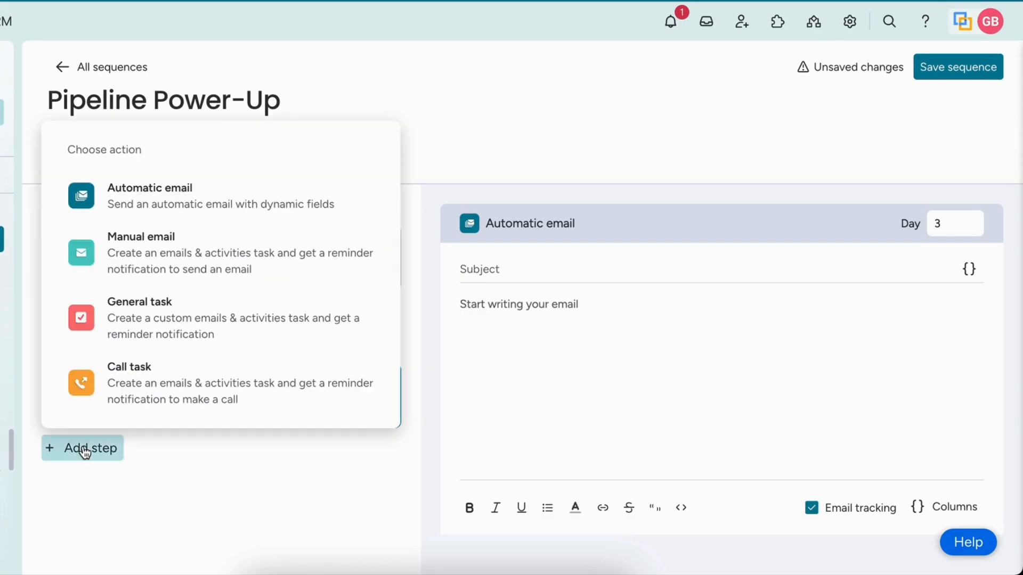
{"action": "left_click", "coordinate": [150, 260]}
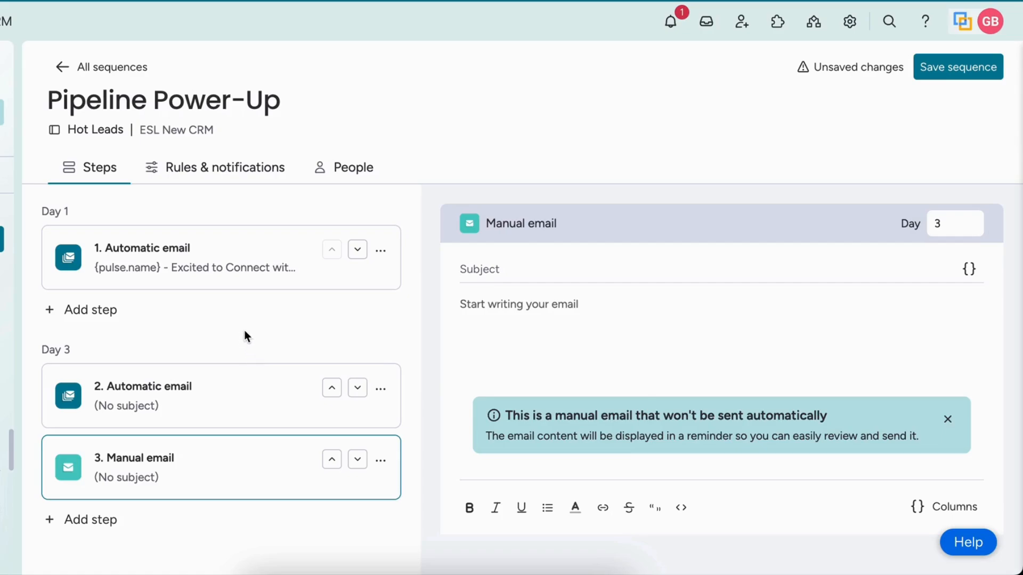
{"action": "left_click", "coordinate": [944, 224]}
{"action": "key", "text": "BackSpace"}
{"action": "type", "text": "6"}
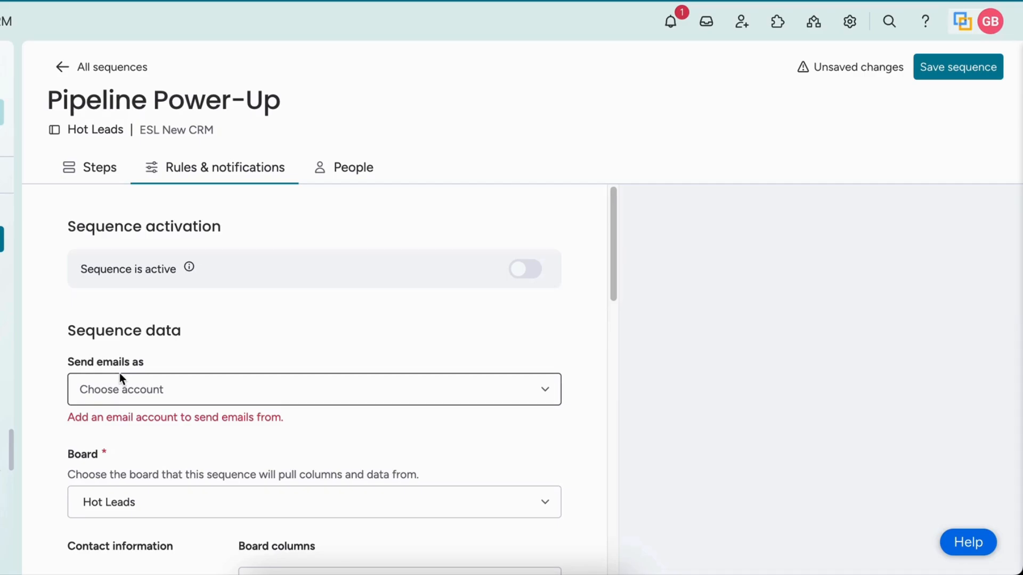
In the sequence's rules, choose the available email account as the sender and review the board and contact column mapping
{"action": "left_click", "coordinate": [160, 402]}
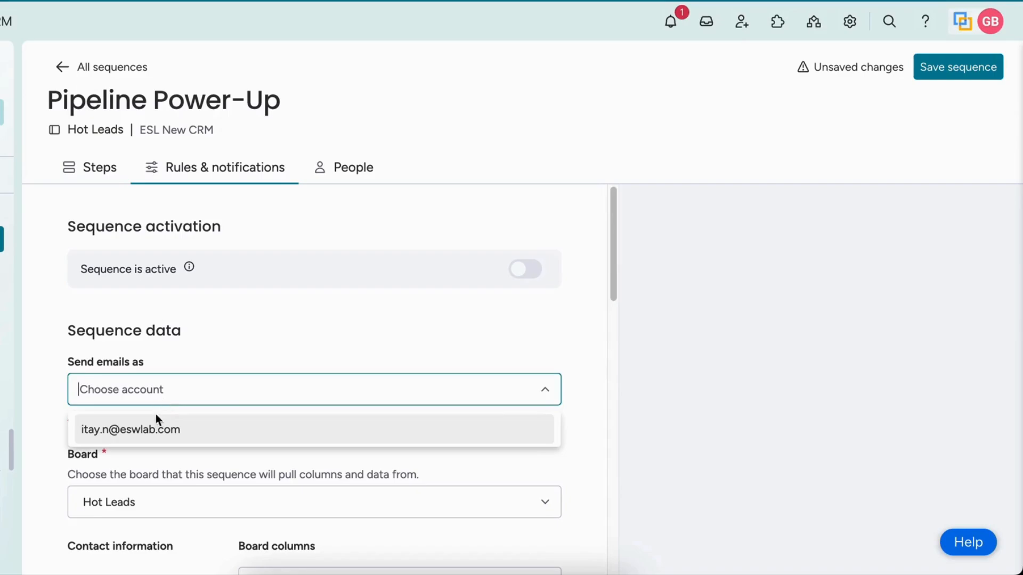
{"action": "left_click", "coordinate": [142, 438]}
{"action": "scroll", "coordinate": [135, 417], "scroll_direction": "down", "scroll_amount": 3}
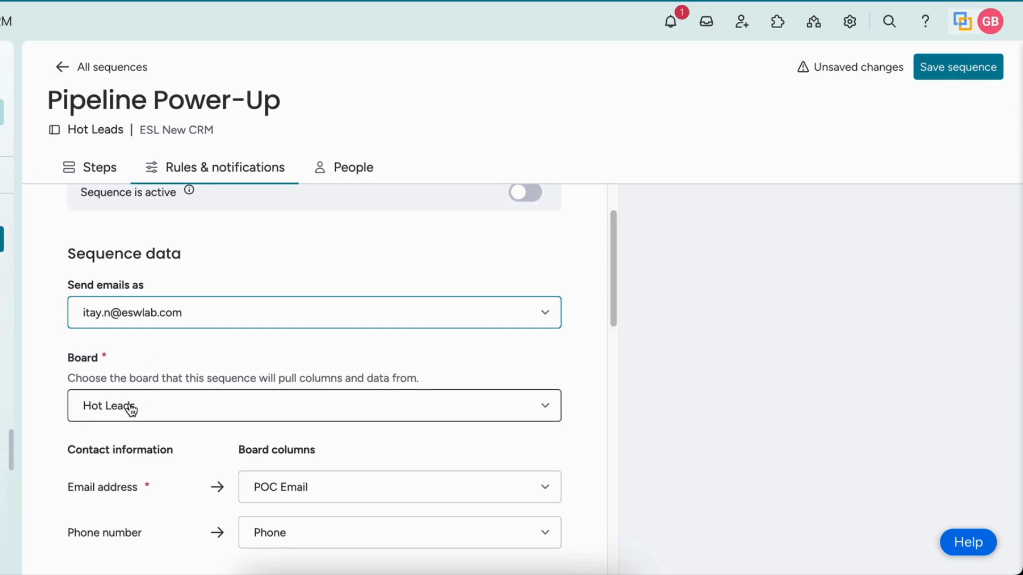
{"action": "scroll", "coordinate": [133, 409], "scroll_direction": "down", "scroll_amount": 3}
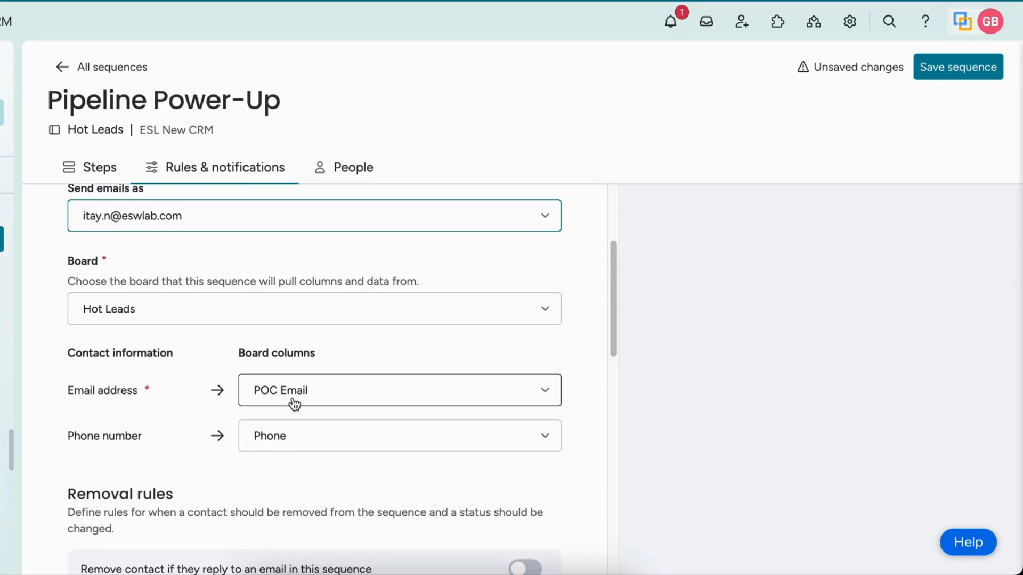
Enable the removal rule for contacts who reply to an email and have it set the Status column to Engaged
{"action": "scroll", "coordinate": [290, 455], "scroll_direction": "down", "scroll_amount": 2}
{"action": "scroll", "coordinate": [289, 452], "scroll_direction": "down", "scroll_amount": 3}
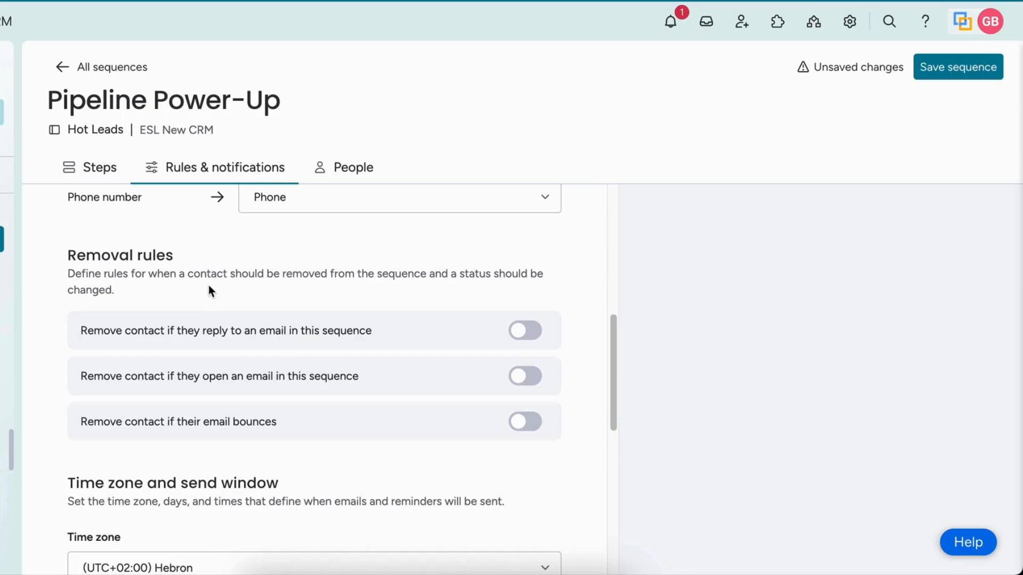
{"action": "left_click", "coordinate": [526, 336]}
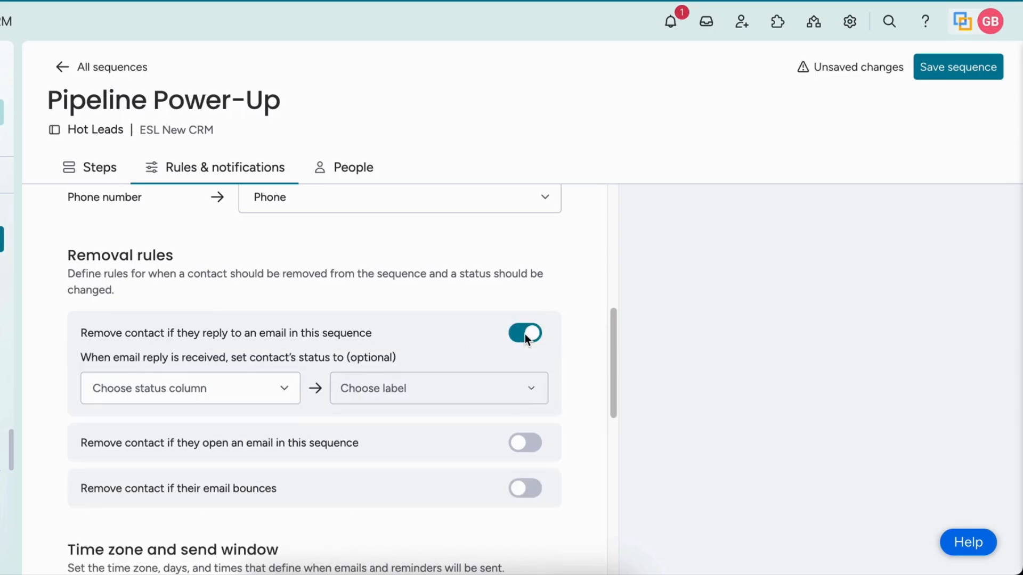
{"action": "left_click", "coordinate": [278, 400]}
{"action": "left_click", "coordinate": [228, 427]}
{"action": "left_click", "coordinate": [392, 388]}
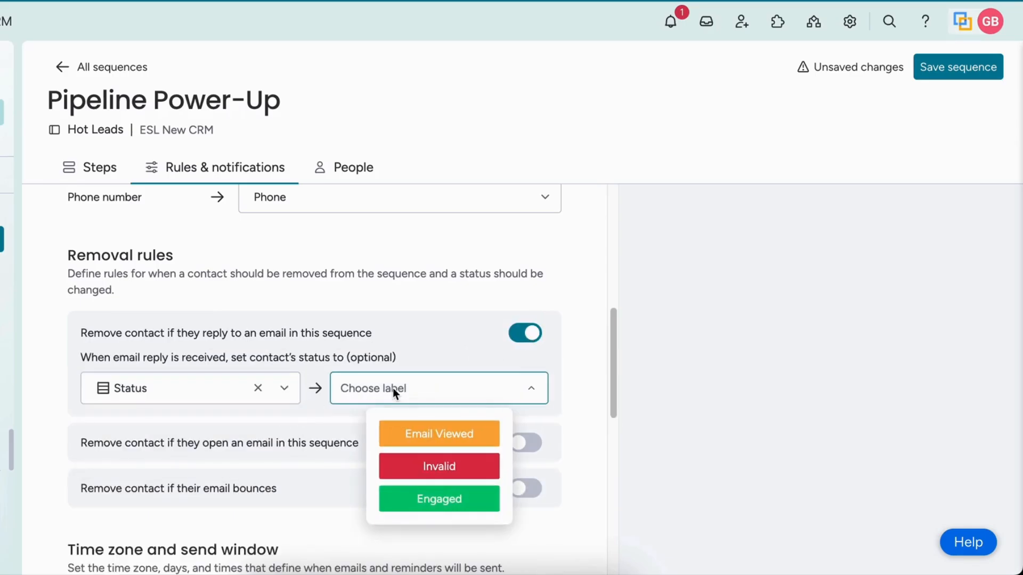
{"action": "left_click", "coordinate": [431, 501]}
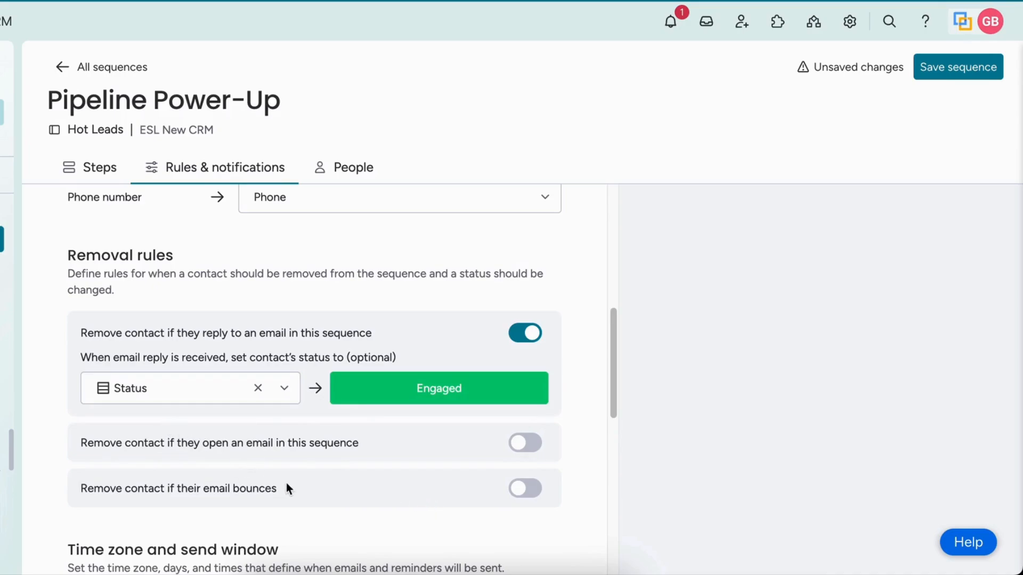
Enable the removal rule for contacts who open an email and have it set their Status to Email Viewed
{"action": "left_click", "coordinate": [523, 445]}
{"action": "left_click", "coordinate": [379, 501]}
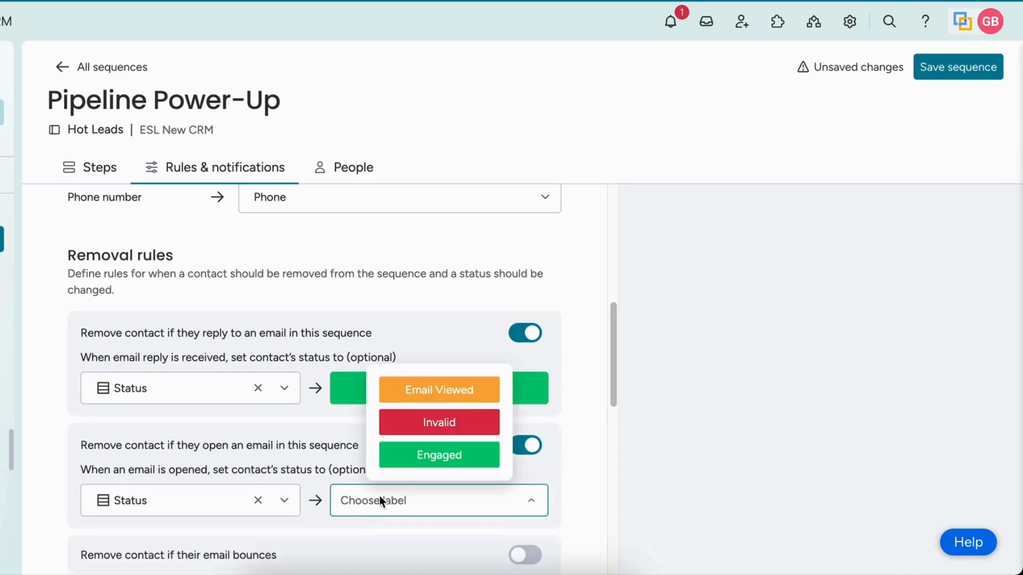
{"action": "scroll", "coordinate": [379, 496], "scroll_direction": "down", "scroll_amount": 1}
{"action": "left_click", "coordinate": [438, 367]}
Enable the removal rule for contacts whose email bounces and have it set the Status column to Invalid
{"action": "scroll", "coordinate": [373, 441], "scroll_direction": "down", "scroll_amount": 3}
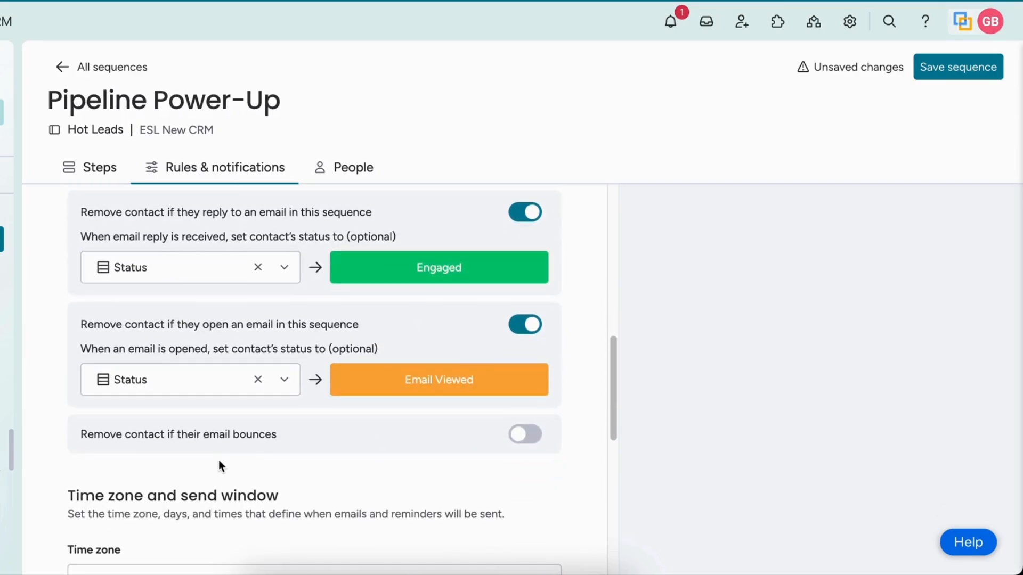
{"action": "left_click", "coordinate": [529, 432]}
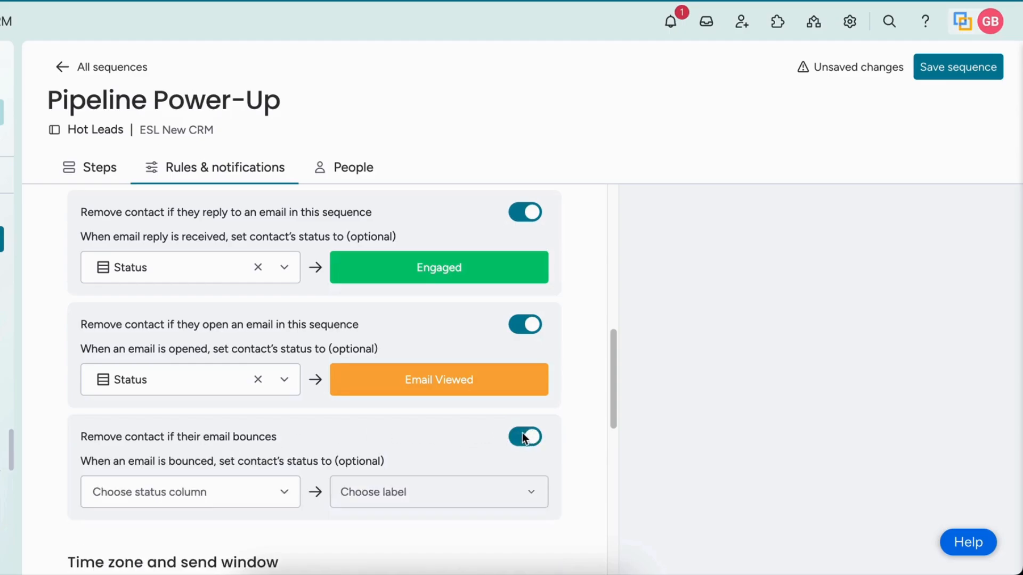
{"action": "left_click", "coordinate": [283, 490]}
{"action": "left_click", "coordinate": [191, 533]}
{"action": "left_click", "coordinate": [406, 493]}
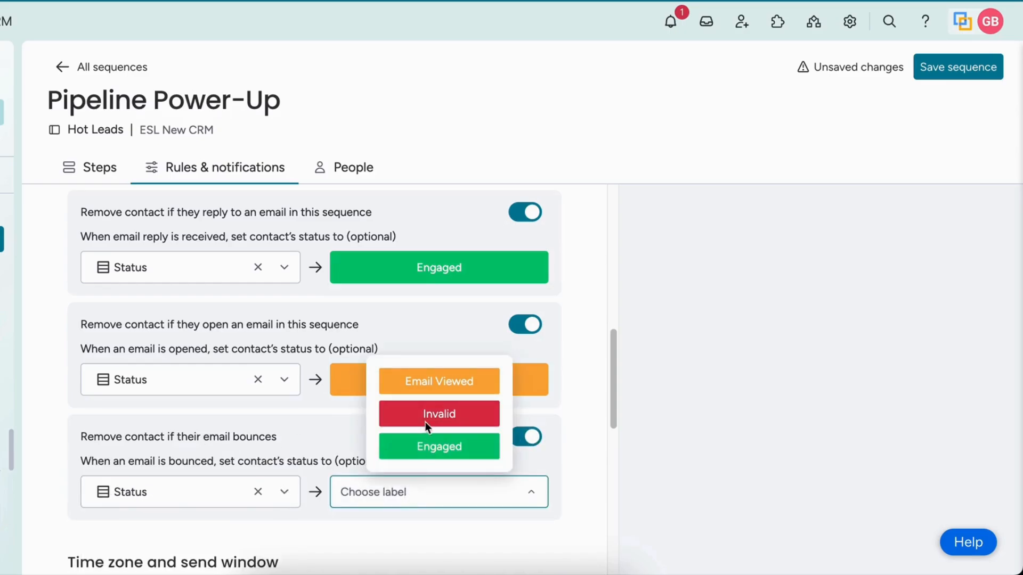
{"action": "left_click", "coordinate": [426, 418]}
Exclude Friday, Saturday and Sunday from the days on which messages are sent
{"action": "scroll", "coordinate": [248, 420], "scroll_direction": "down", "scroll_amount": 6}
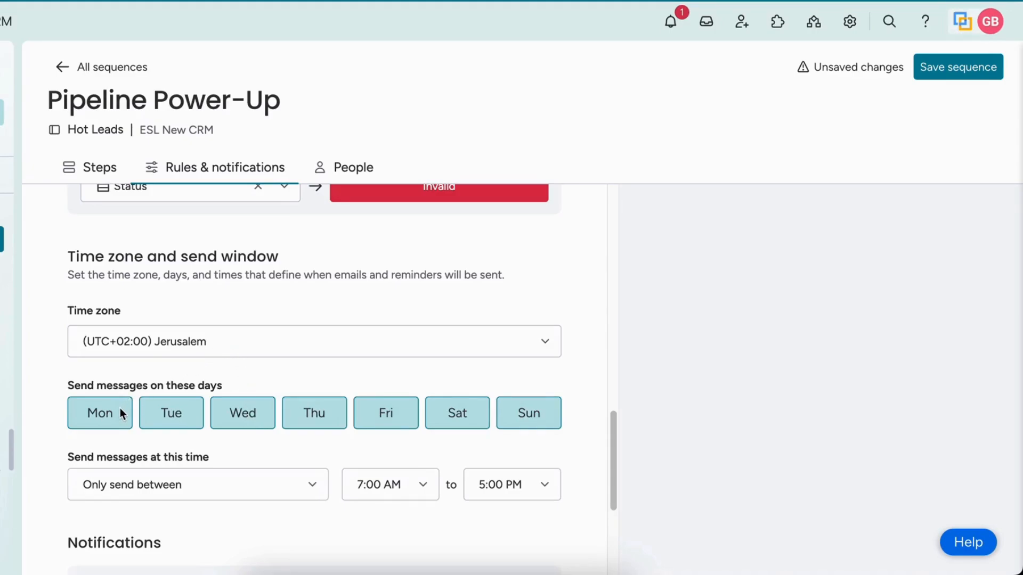
{"action": "left_click", "coordinate": [411, 419]}
{"action": "left_click", "coordinate": [457, 418]}
{"action": "left_click", "coordinate": [534, 415]}
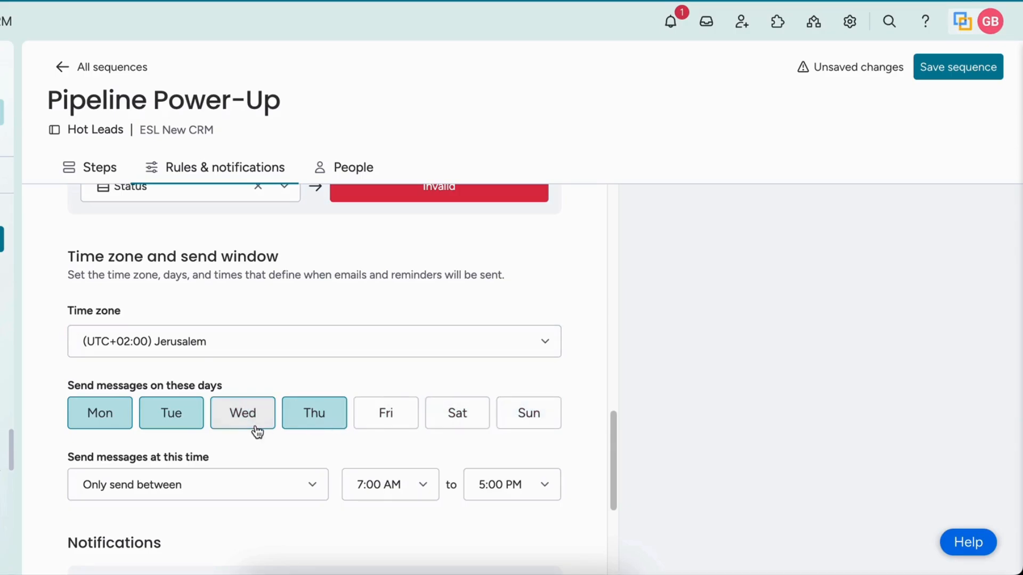
{"action": "scroll", "coordinate": [256, 427], "scroll_direction": "down", "scroll_amount": 1}
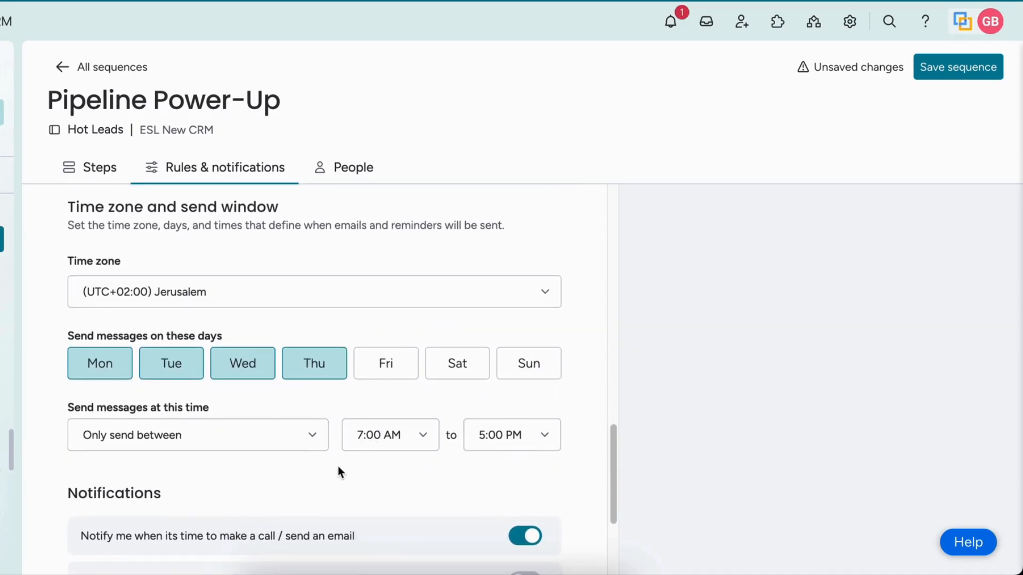
Turn on the notification for sequences ended due to engagement, with Person as the recipient column, and save the sequence
{"action": "scroll", "coordinate": [301, 410], "scroll_direction": "down", "scroll_amount": 2}
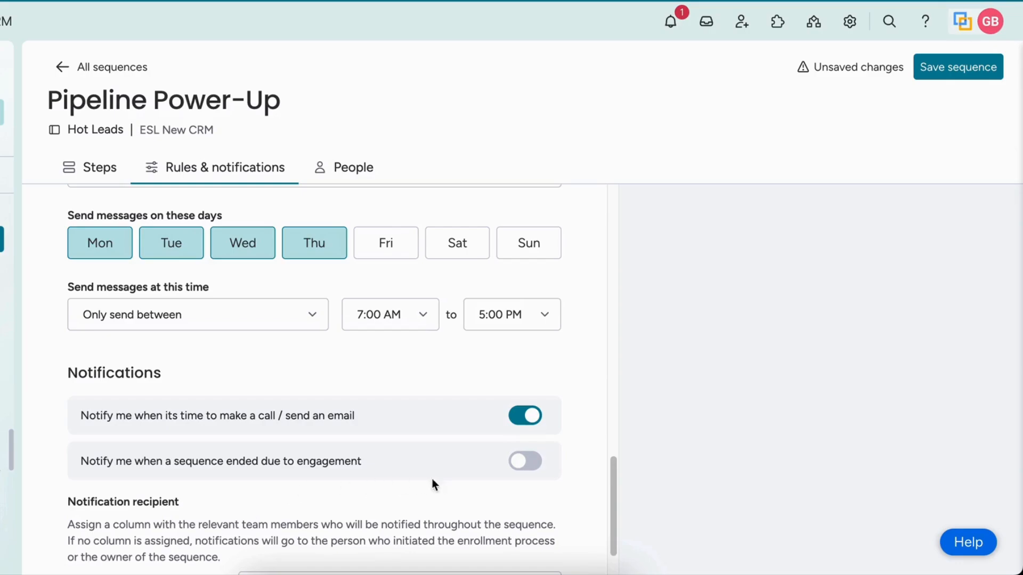
{"action": "left_click", "coordinate": [532, 462]}
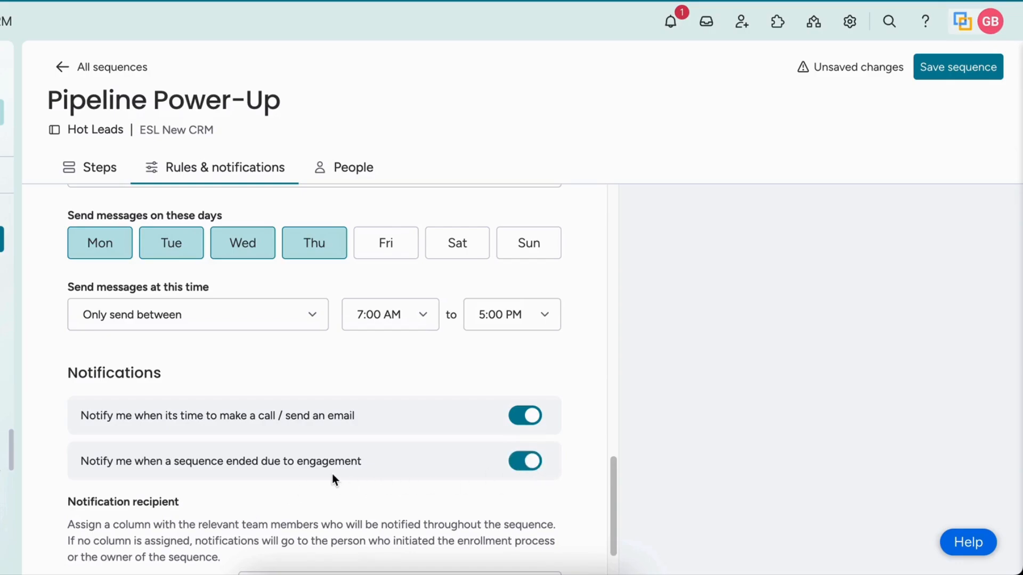
{"action": "scroll", "coordinate": [333, 478], "scroll_direction": "down", "scroll_amount": 1}
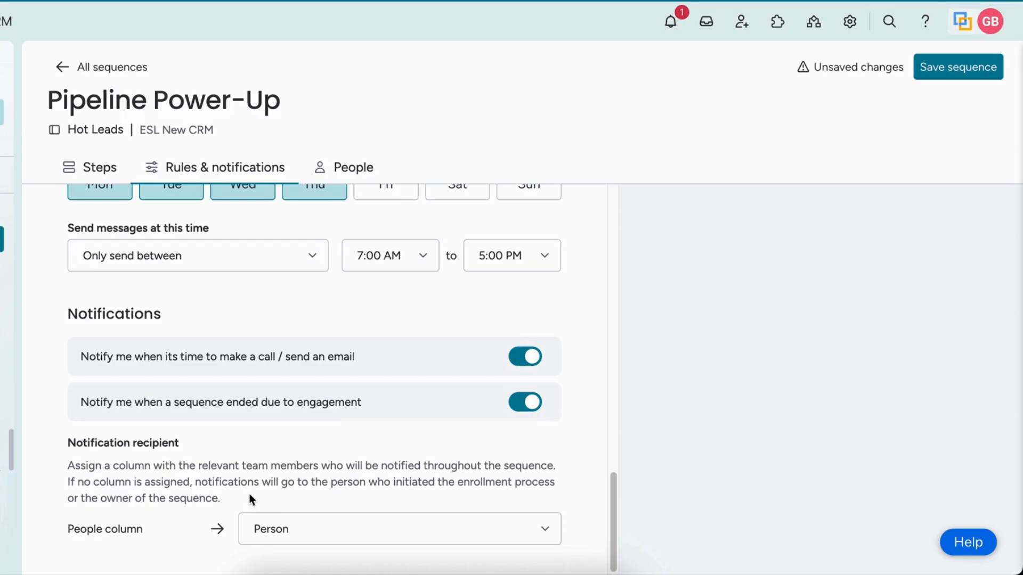
{"action": "left_click", "coordinate": [274, 529]}
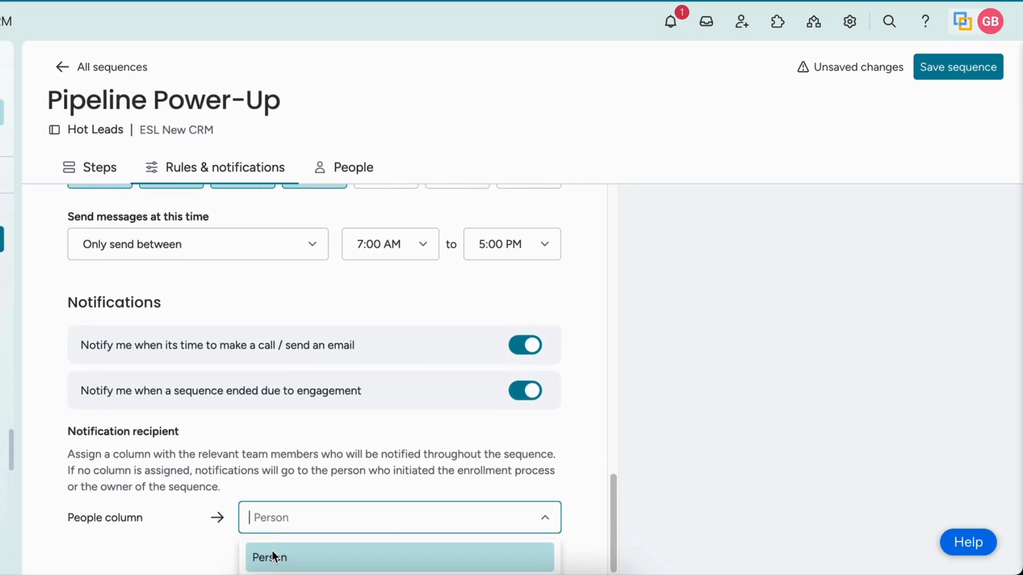
{"action": "left_click", "coordinate": [269, 554]}
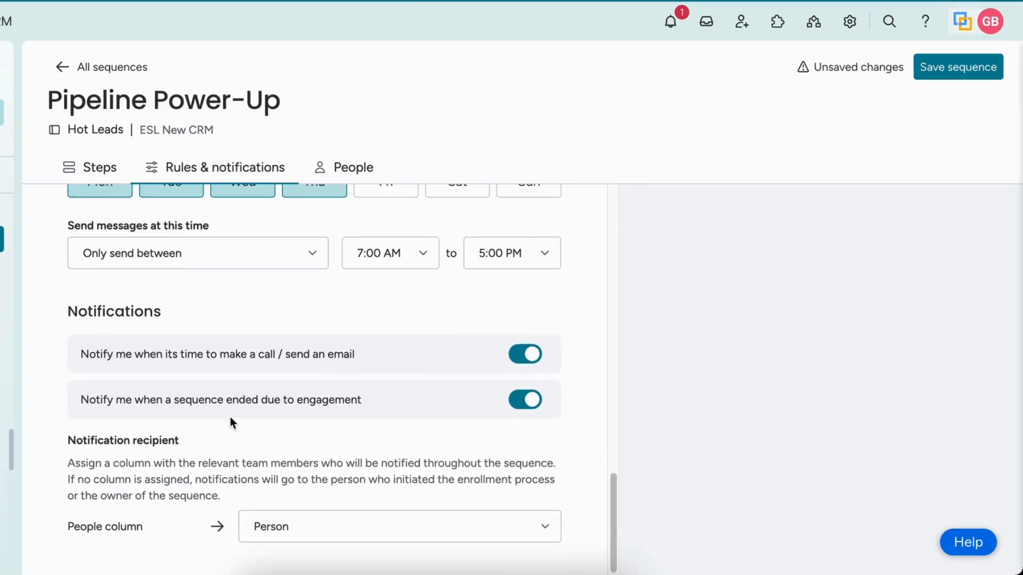
{"action": "scroll", "coordinate": [386, 455], "scroll_direction": "up", "scroll_amount": 15}
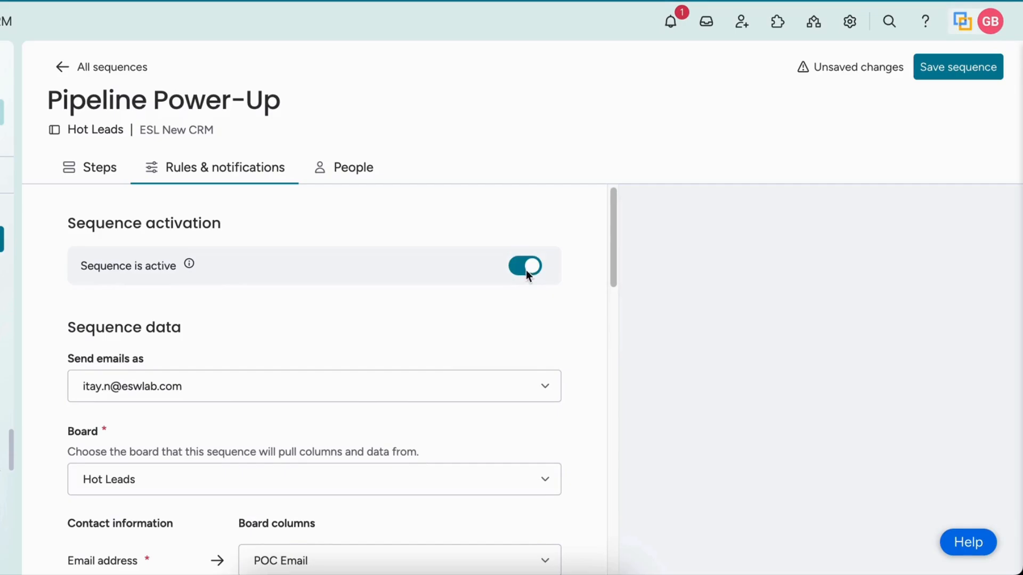
{"action": "left_click", "coordinate": [960, 74]}
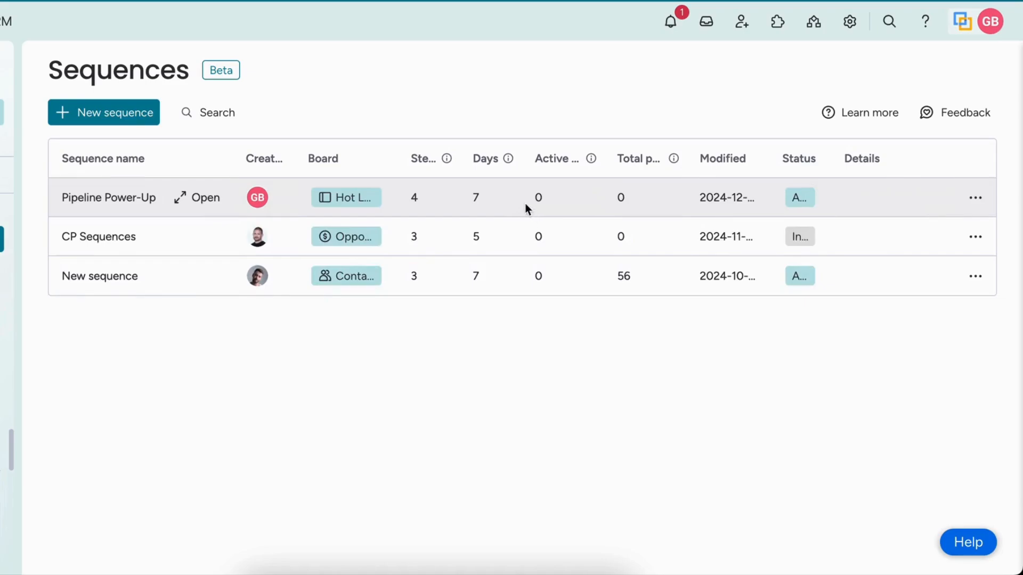
Enroll the first lead from the Hot Leads board in the Pipeline Power-Up sequence and open the sequence's people list
{"action": "left_click", "coordinate": [126, 200]}
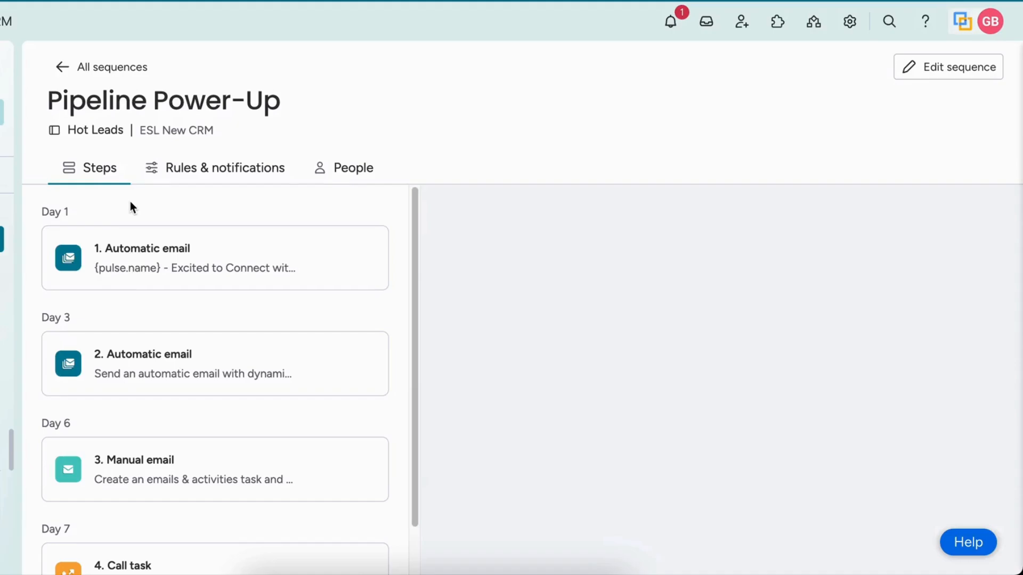
{"action": "left_click", "coordinate": [340, 171]}
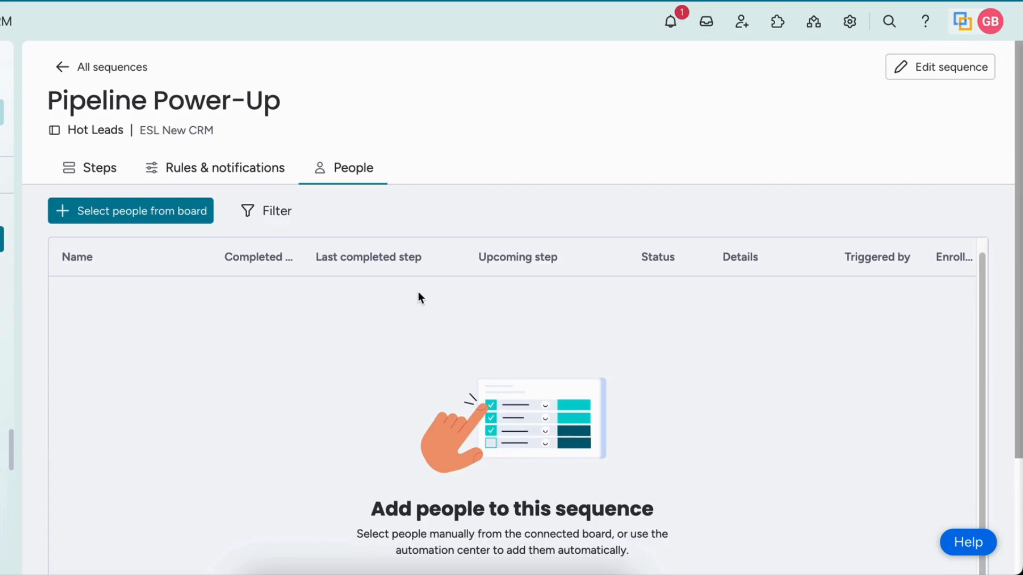
{"action": "scroll", "coordinate": [442, 278], "scroll_direction": "down", "scroll_amount": 3}
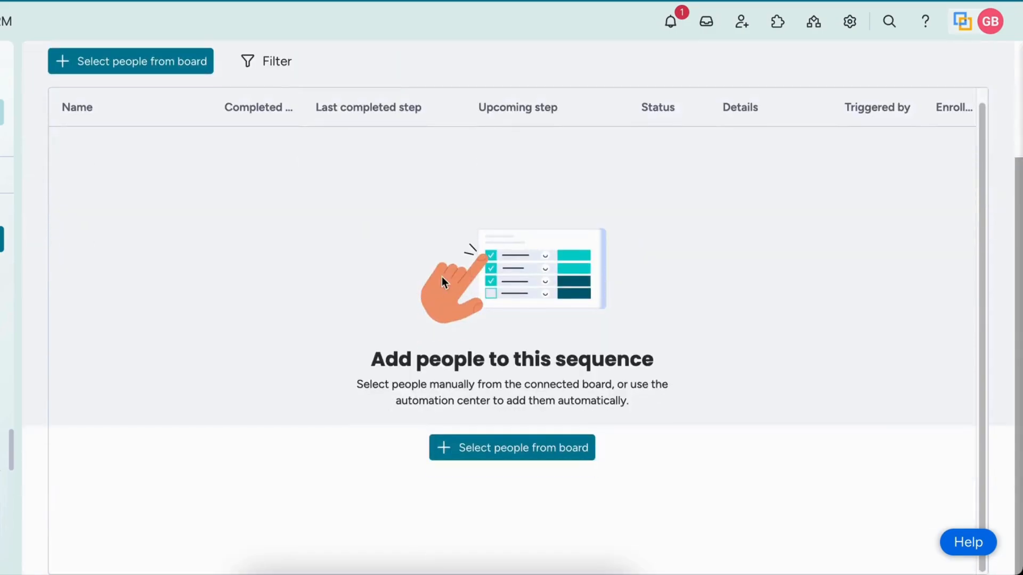
{"action": "left_click", "coordinate": [491, 446]}
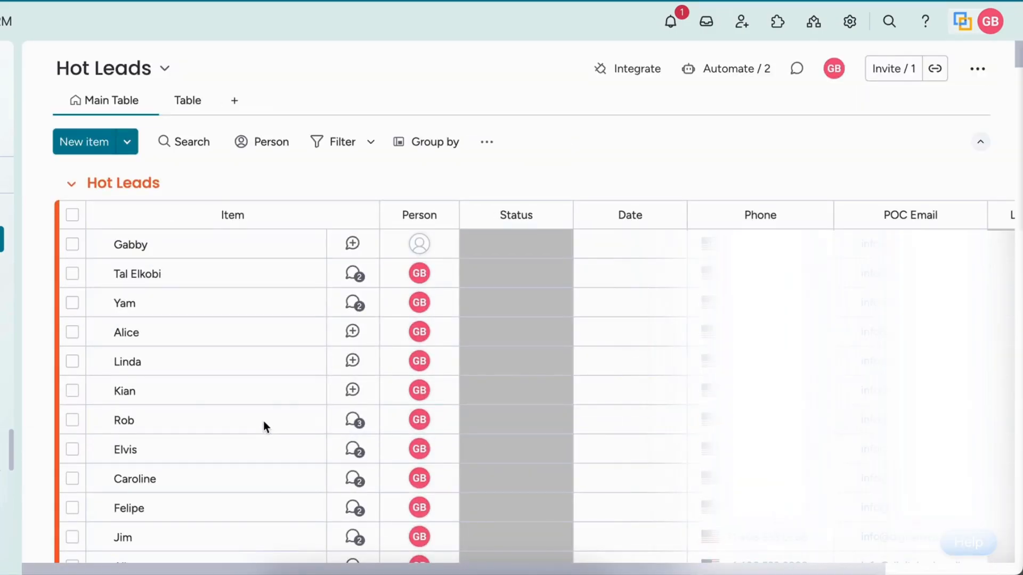
{"action": "left_click", "coordinate": [74, 245]}
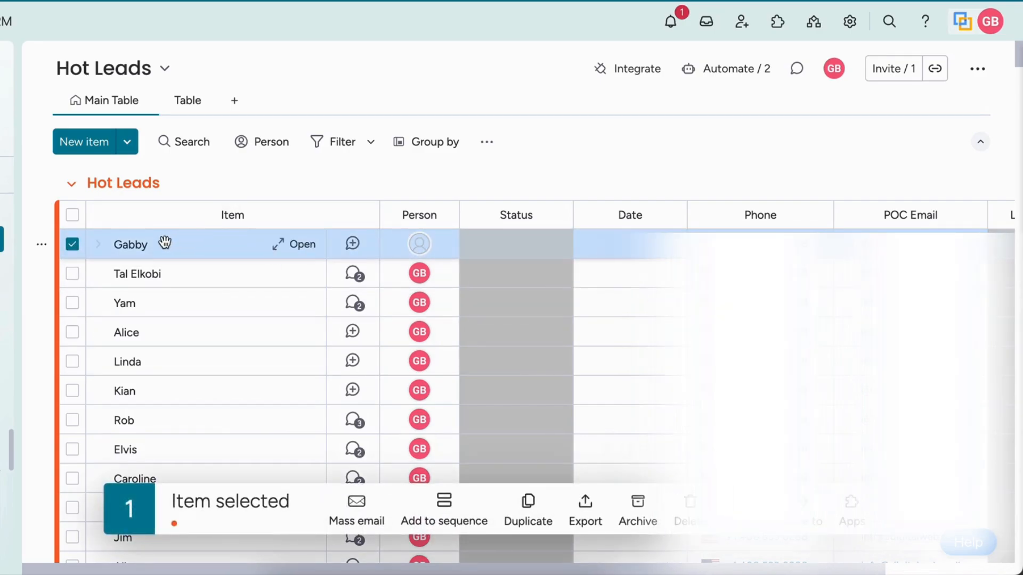
{"action": "left_click", "coordinate": [439, 505]}
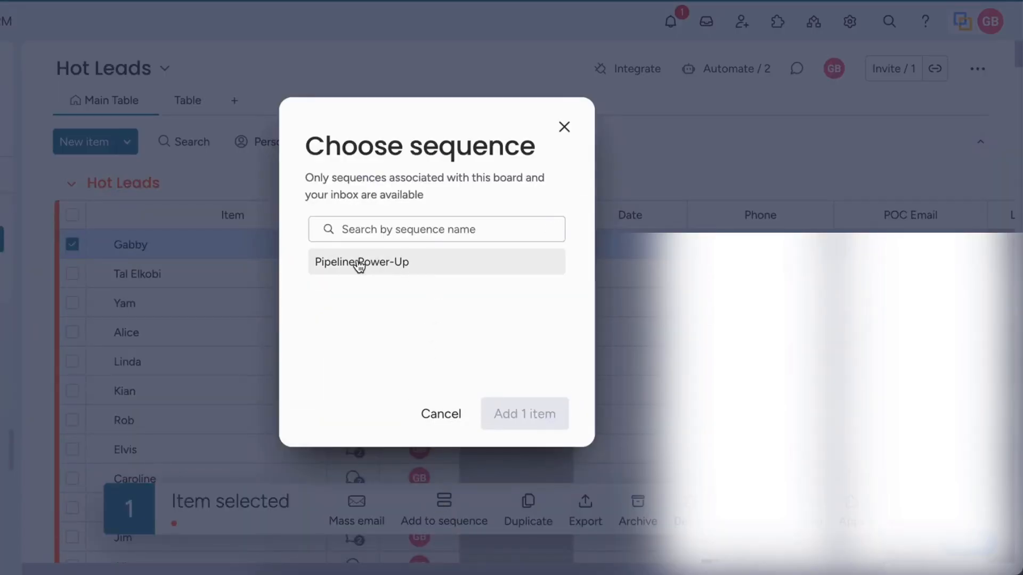
{"action": "left_click", "coordinate": [358, 263]}
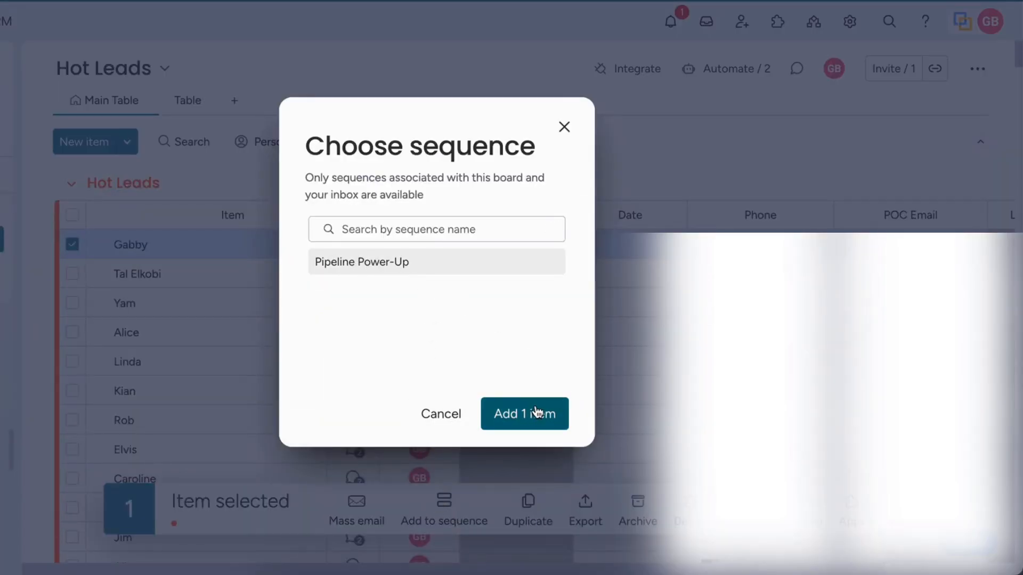
{"action": "left_click", "coordinate": [537, 414]}
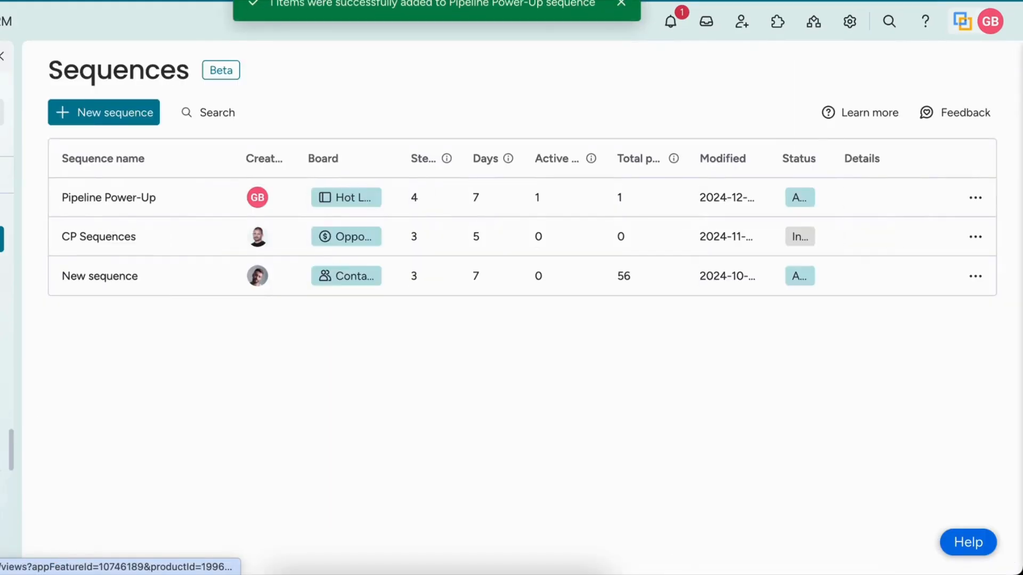
{"action": "left_click", "coordinate": [100, 199]}
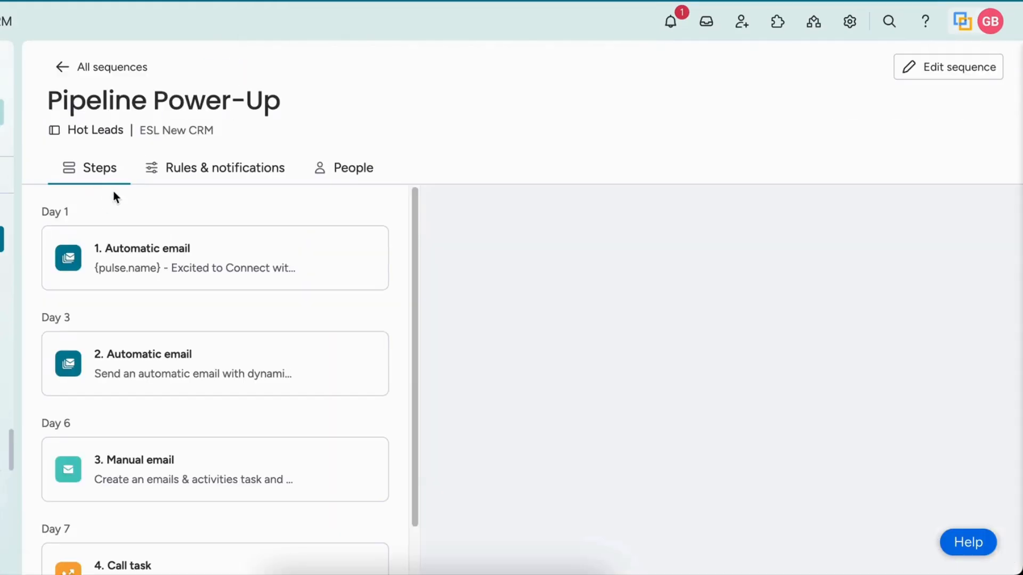
{"action": "left_click", "coordinate": [327, 170]}
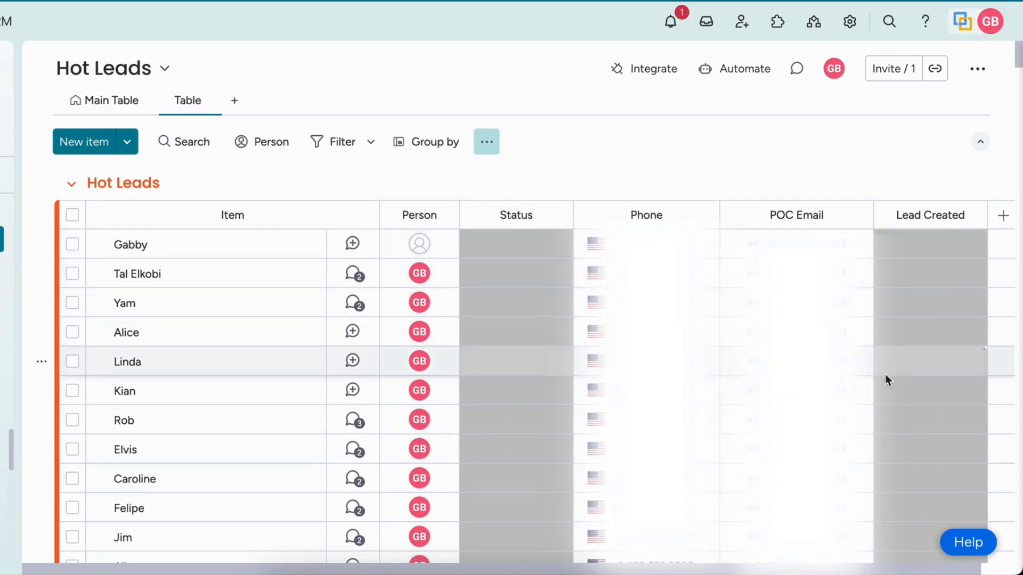
Start a custom automation on the Hot Leads board that is triggered when an item is created
{"action": "left_click", "coordinate": [733, 76]}
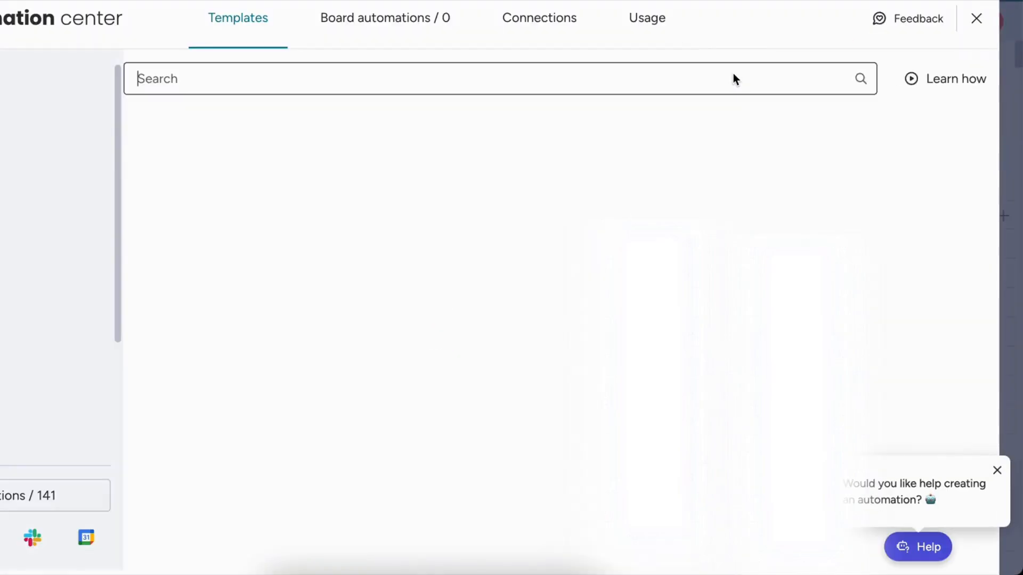
{"action": "left_click", "coordinate": [381, 24]}
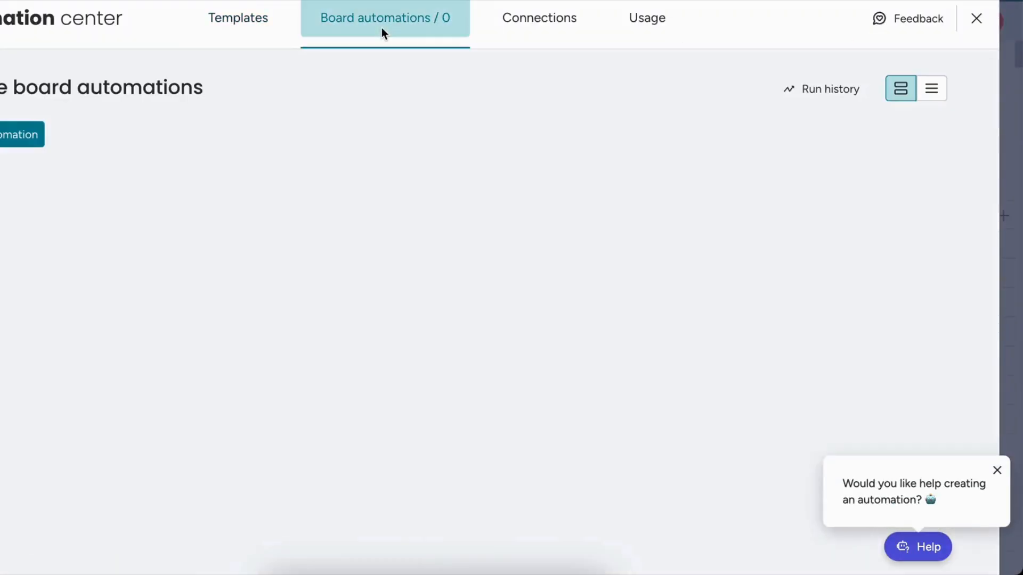
{"action": "left_click", "coordinate": [6, 139]}
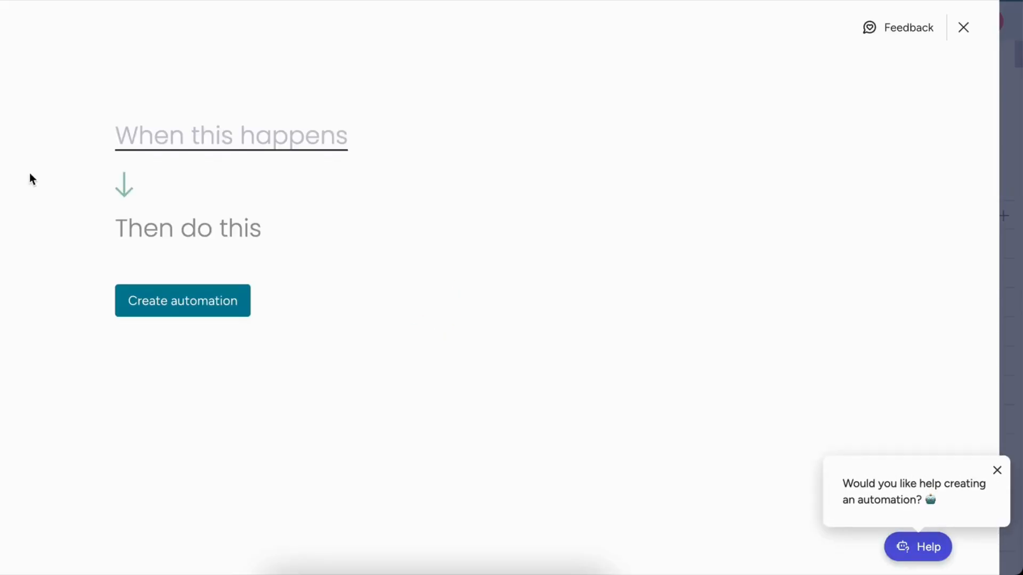
{"action": "left_click", "coordinate": [155, 142]}
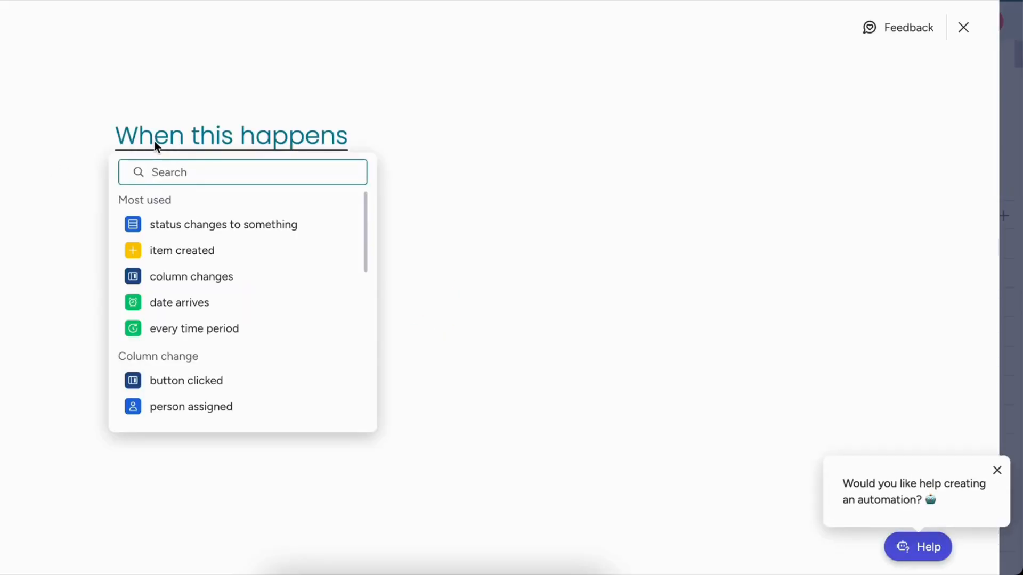
{"action": "left_click", "coordinate": [185, 250]}
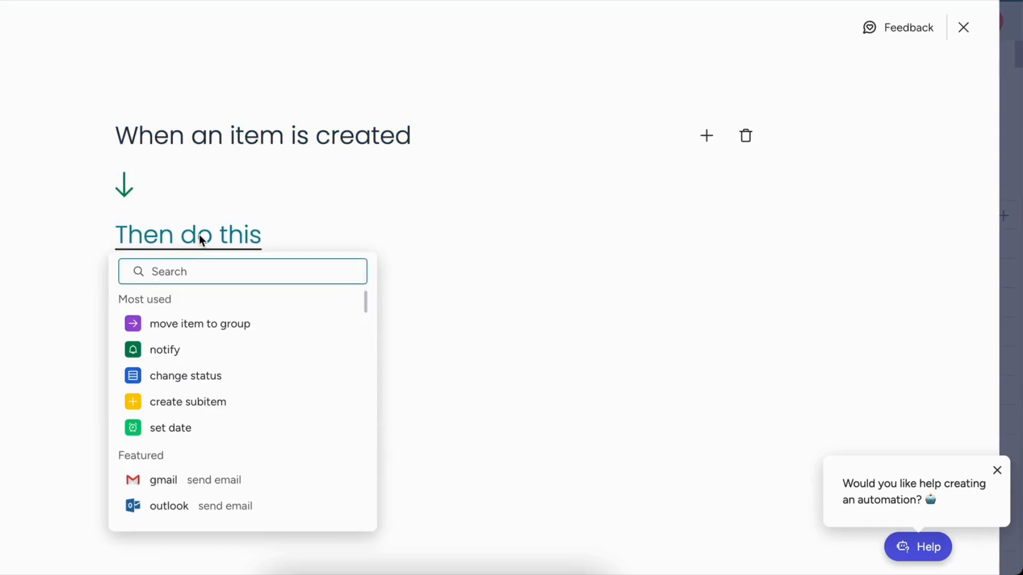
Set the automation's action to change the Lead Created status to Done, and create the automation
{"action": "left_click", "coordinate": [183, 373]}
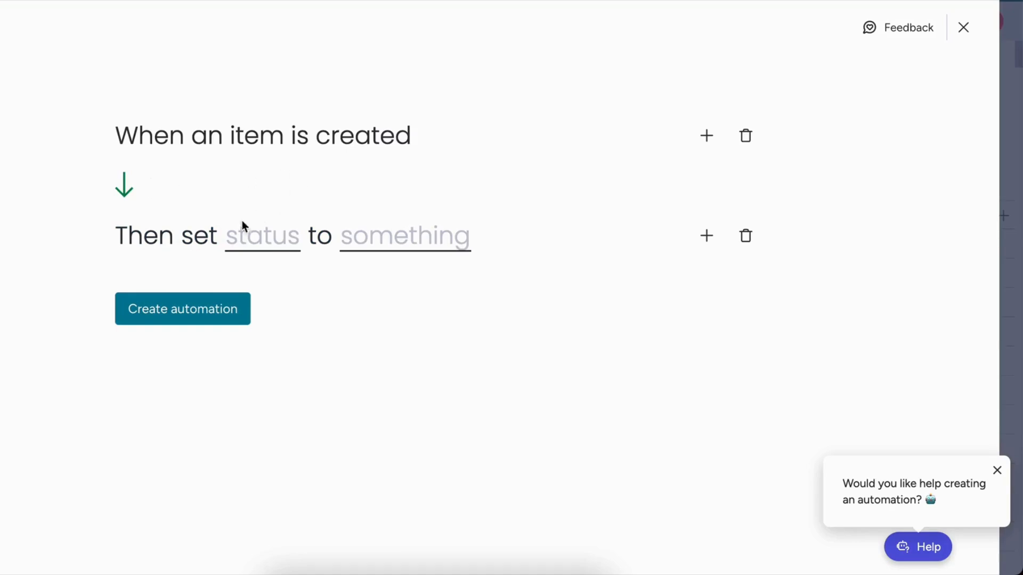
{"action": "left_click", "coordinate": [248, 237]}
{"action": "left_click", "coordinate": [315, 329]}
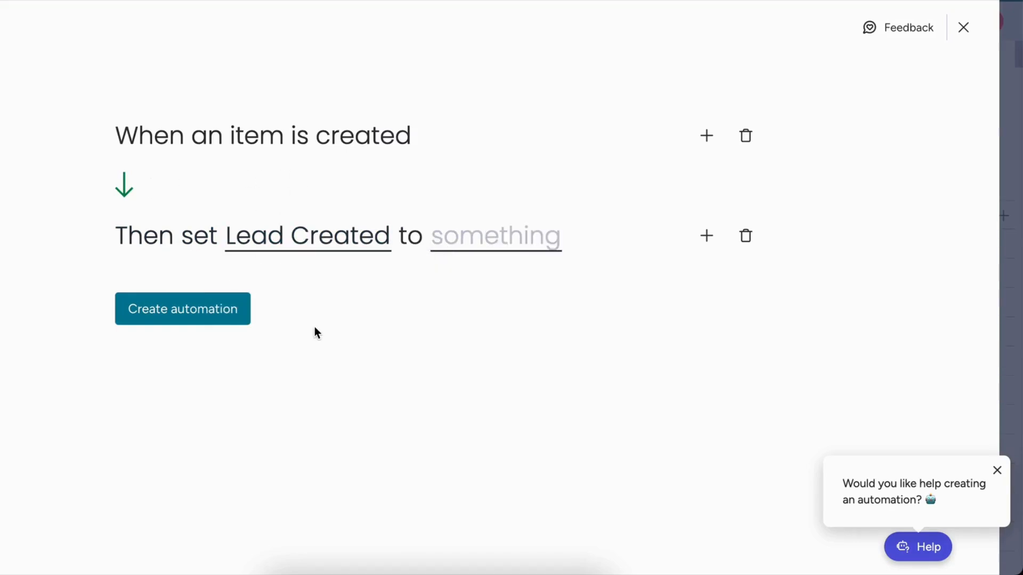
{"action": "left_click", "coordinate": [495, 234]}
{"action": "left_click", "coordinate": [490, 298]}
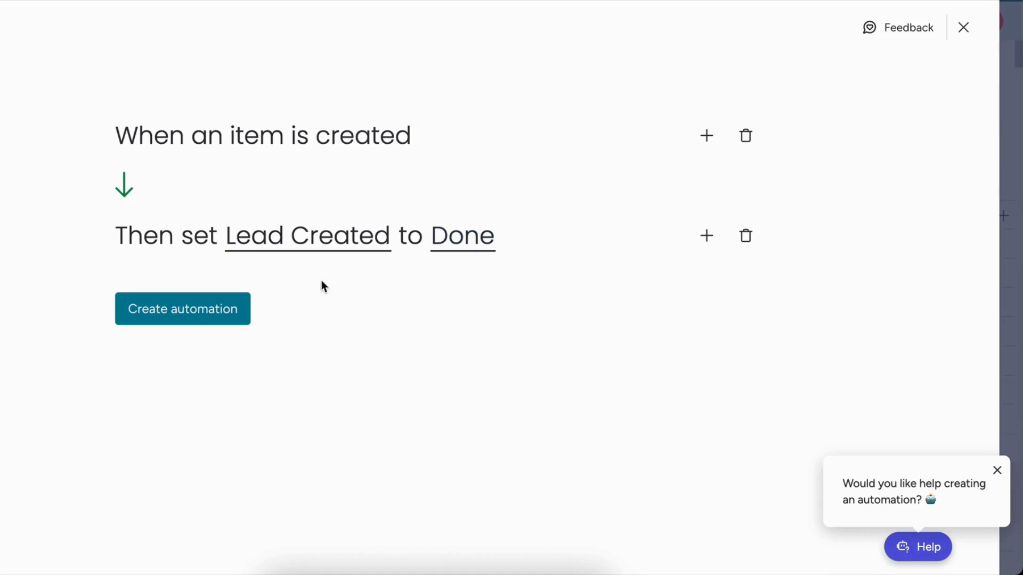
{"action": "left_click", "coordinate": [213, 308]}
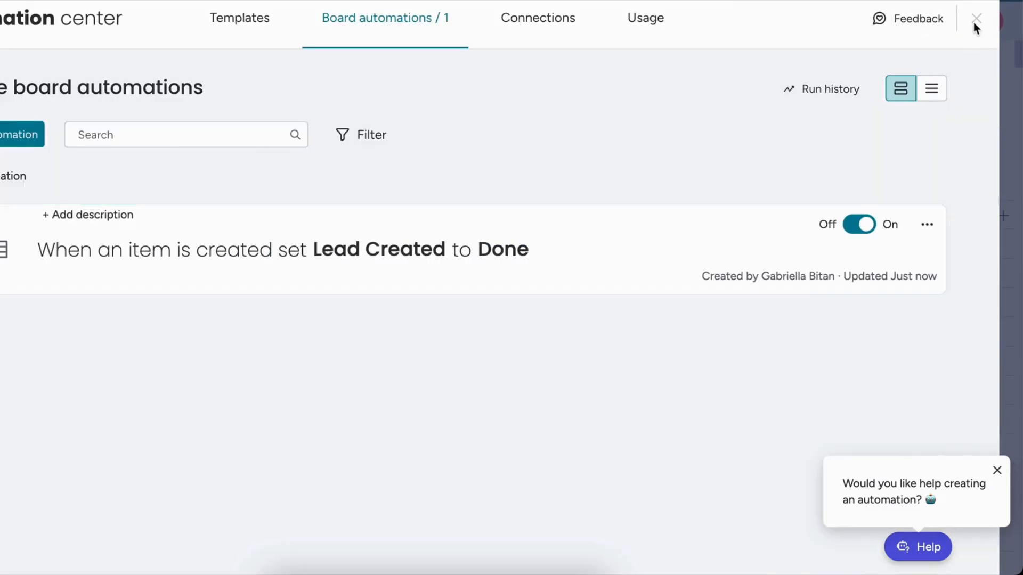
{"action": "left_click", "coordinate": [975, 20]}
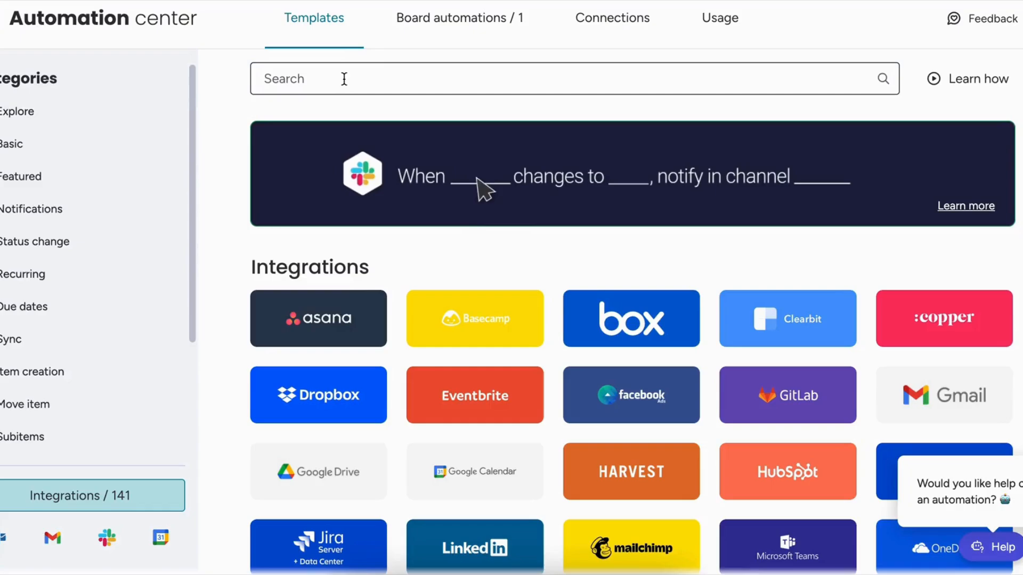
Find the Sequences app by searching the automation templates for "sequences" and use its template that enrolls an item when a status changes
{"action": "type", "text": "sequences"}
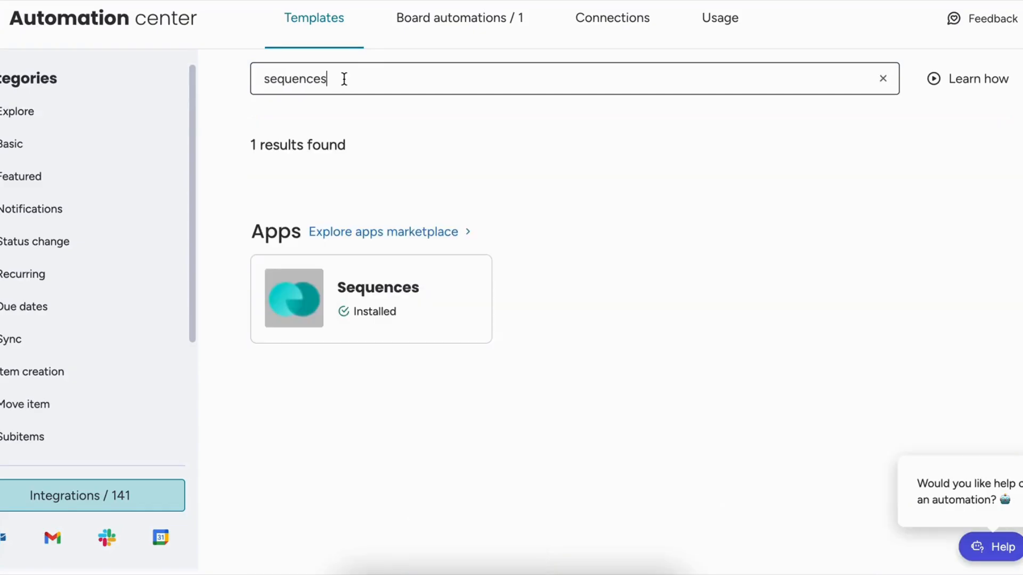
{"action": "left_click", "coordinate": [390, 303]}
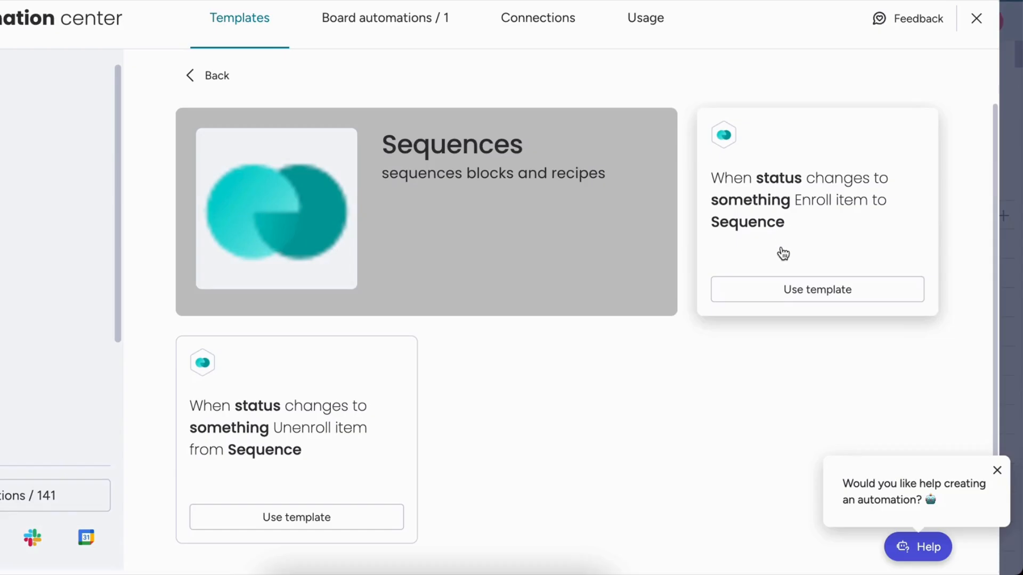
{"action": "left_click", "coordinate": [788, 290]}
Create the automation that enrolls an item in Pipeline Power-Up when Lead Created changes to Done
{"action": "left_click", "coordinate": [189, 275]}
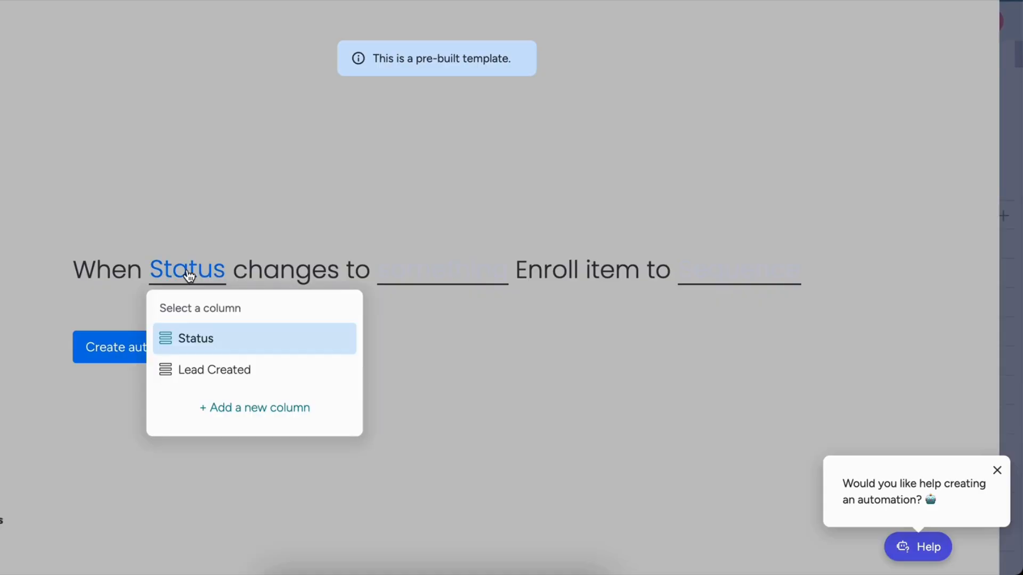
{"action": "left_click", "coordinate": [216, 373]}
{"action": "left_click", "coordinate": [497, 256]}
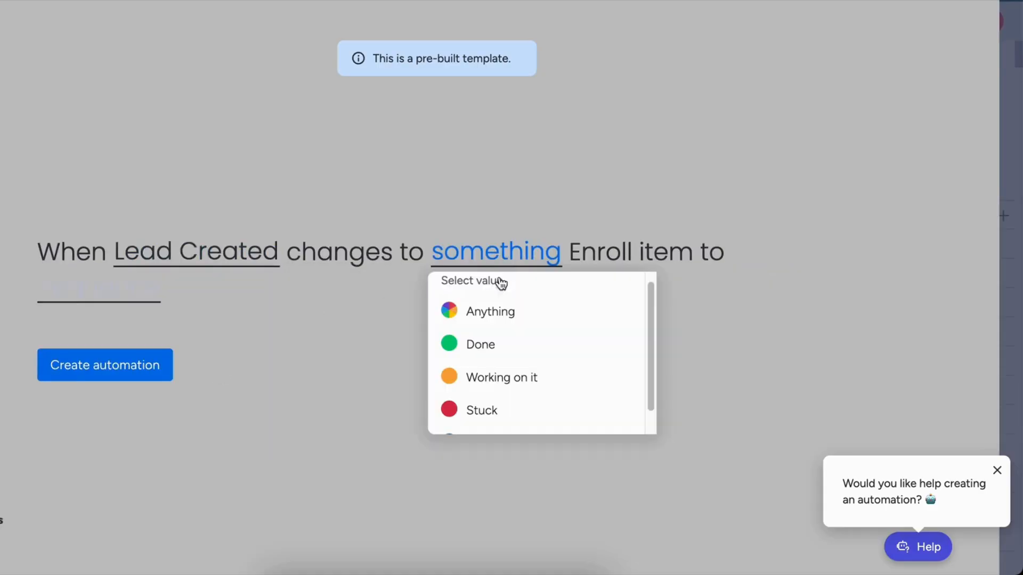
{"action": "left_click", "coordinate": [500, 407]}
{"action": "left_click", "coordinate": [740, 275]}
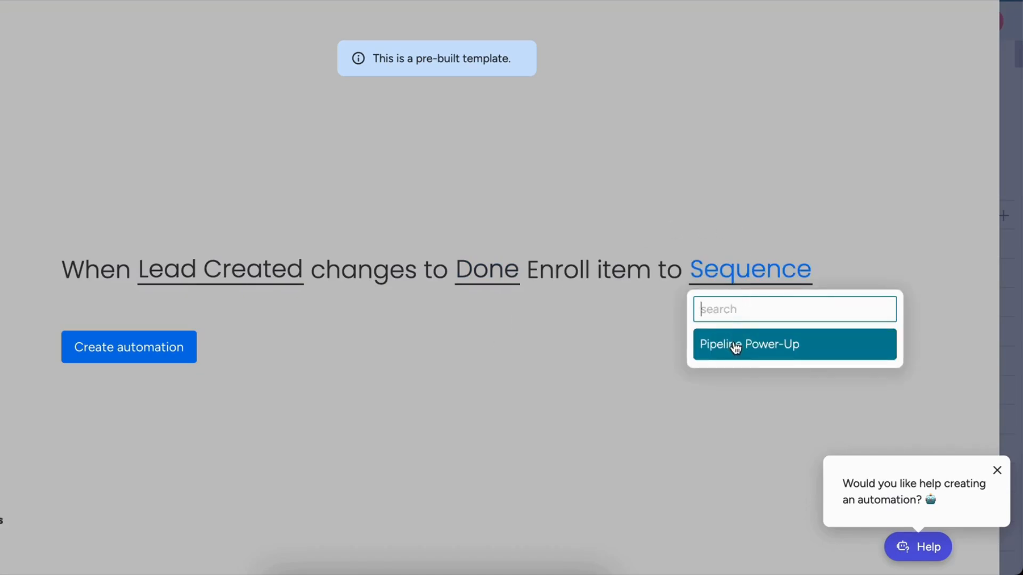
{"action": "left_click", "coordinate": [735, 347]}
{"action": "left_click", "coordinate": [146, 371]}
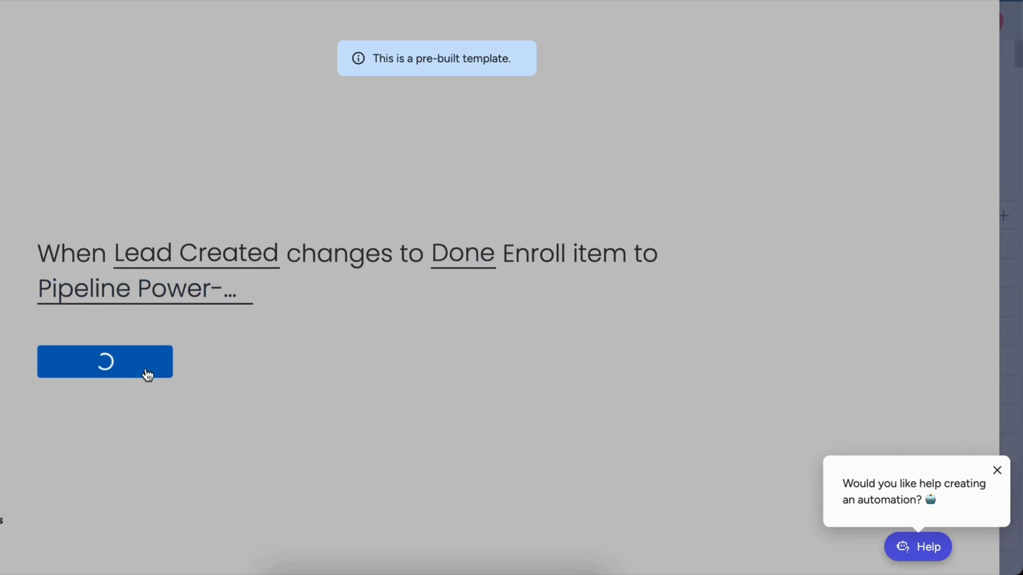
{"action": "left_click", "coordinate": [977, 19]}
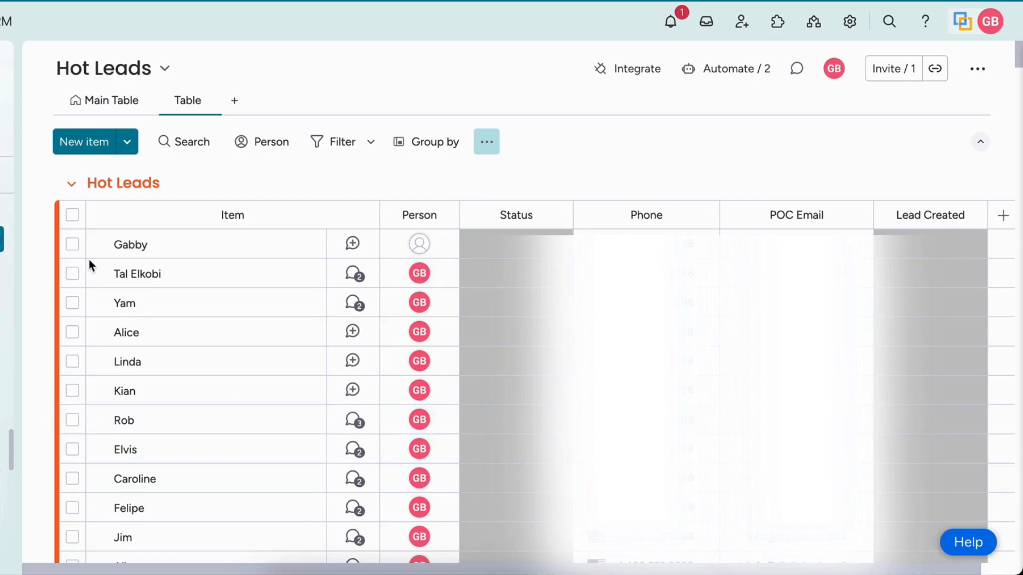
Duplicate the first lead in the Hot Leads group together with its updates
{"action": "left_click", "coordinate": [74, 246]}
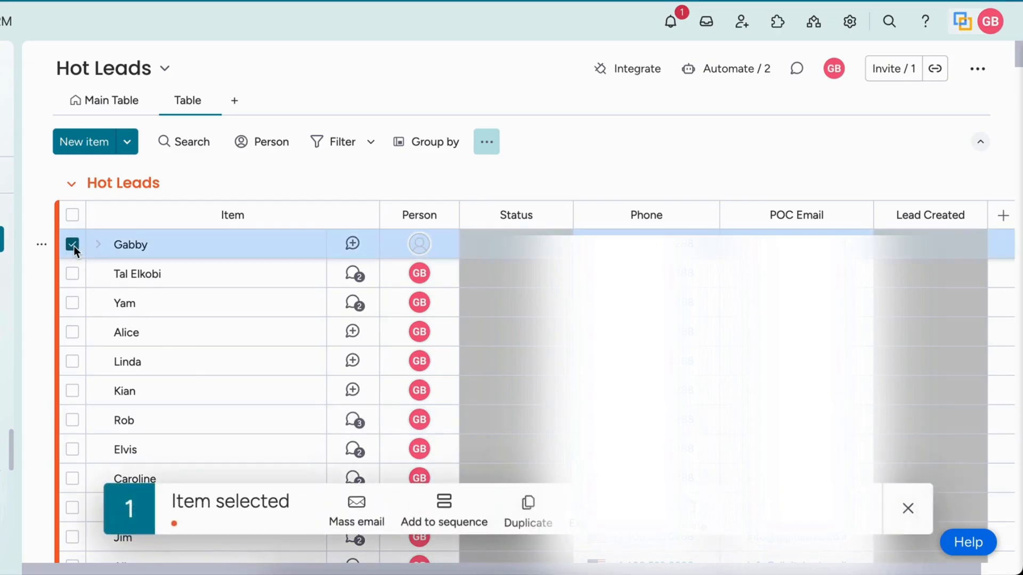
{"action": "left_click", "coordinate": [526, 505]}
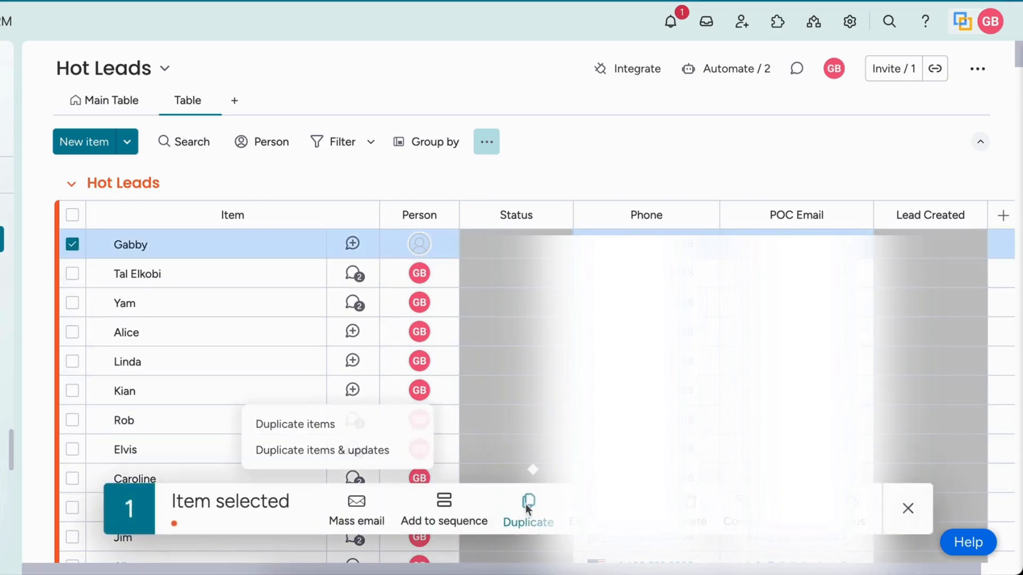
{"action": "left_click", "coordinate": [354, 453]}
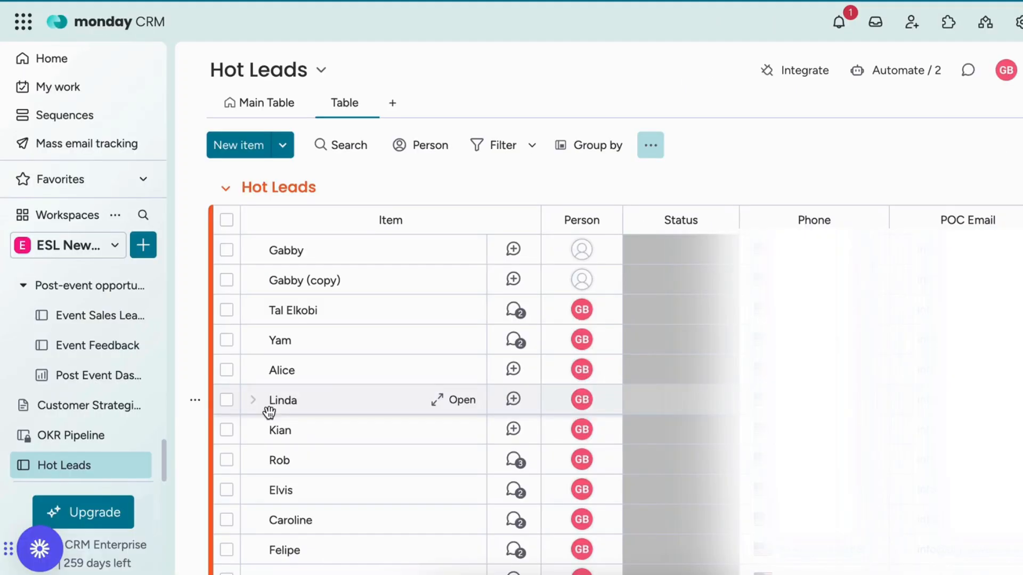
Check the people enrolled in the Pipeline Power-Up sequence and return to the list of all sequences
{"action": "left_click", "coordinate": [84, 118]}
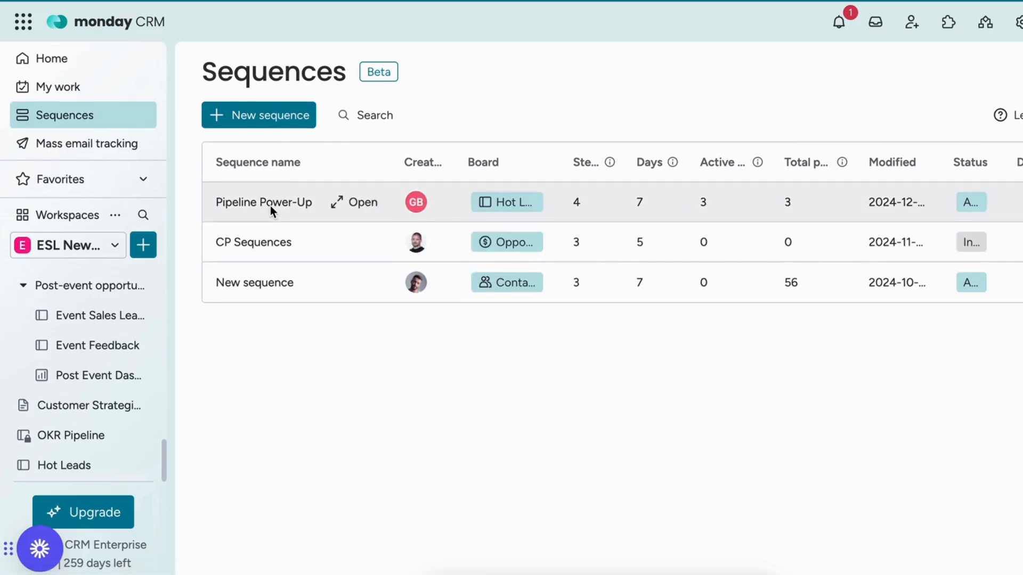
{"action": "left_click", "coordinate": [271, 208]}
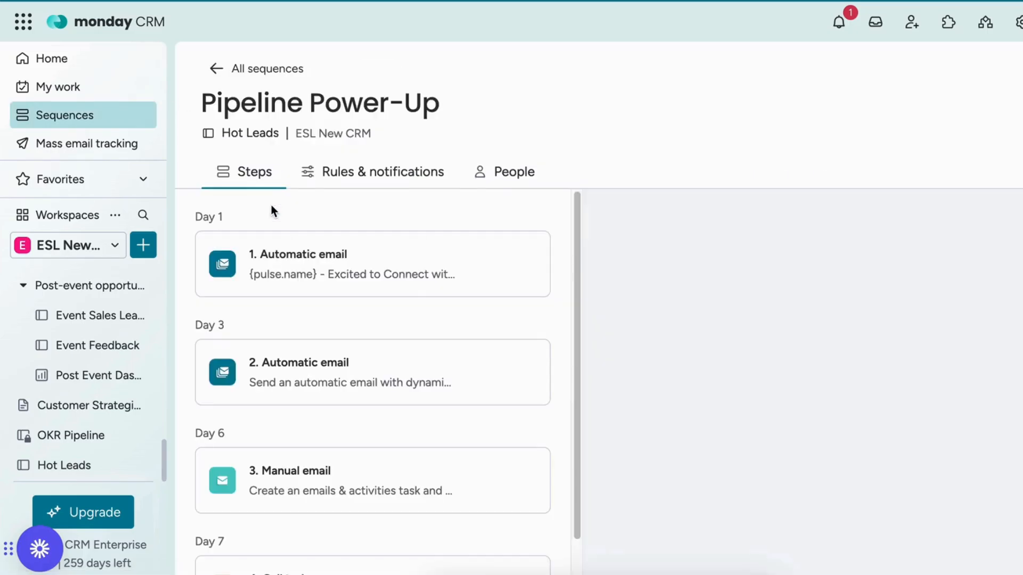
{"action": "left_click", "coordinate": [507, 177]}
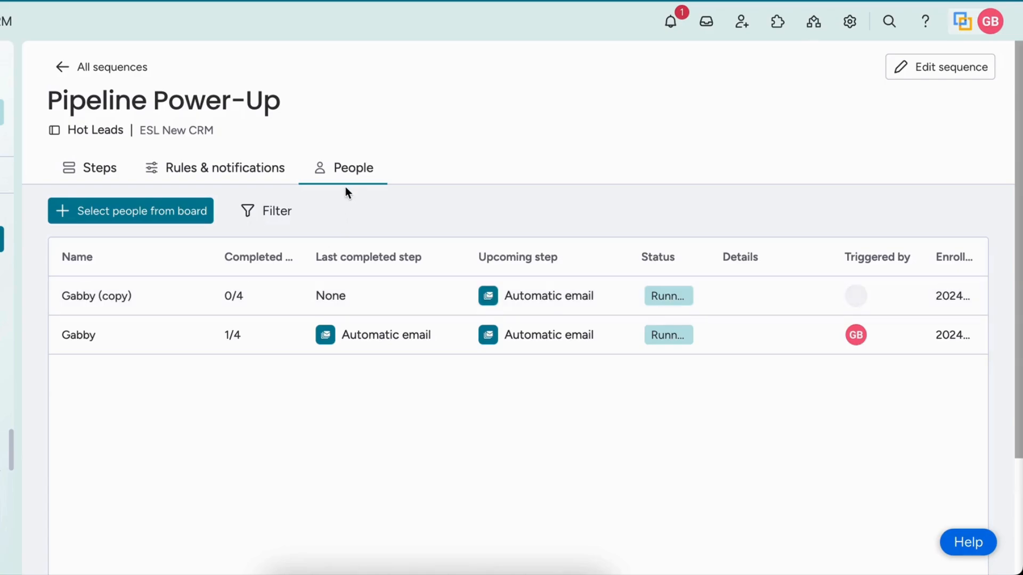
{"action": "left_click", "coordinate": [61, 66]}
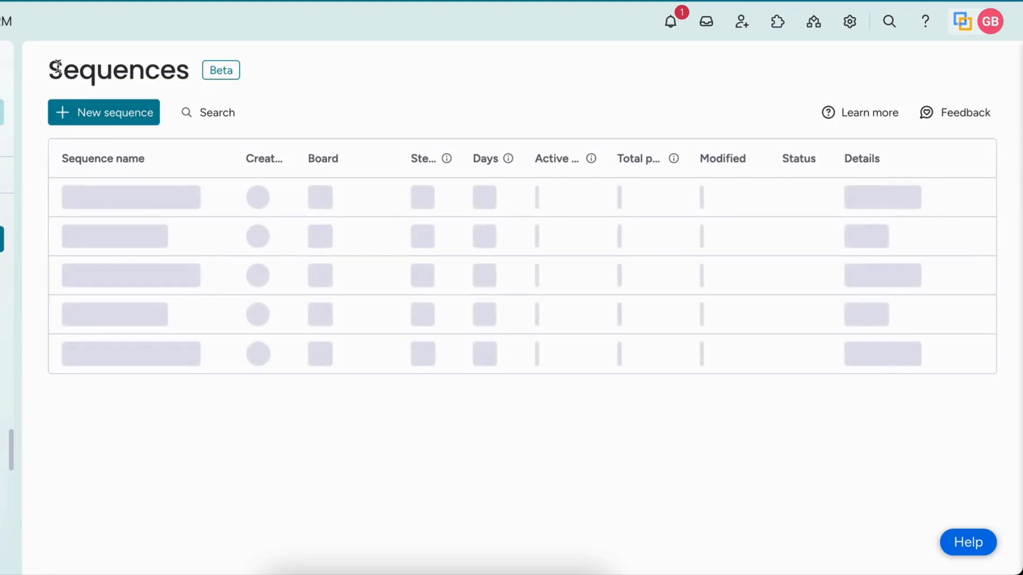